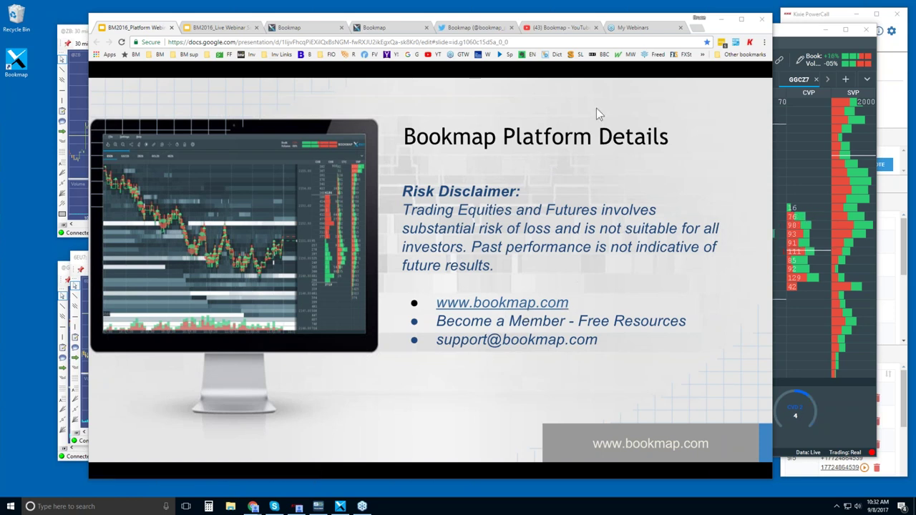
Switch from the presentation slide to the Bookmap website in the browser and keep that window in front of the trading charts.
click(551, 22)
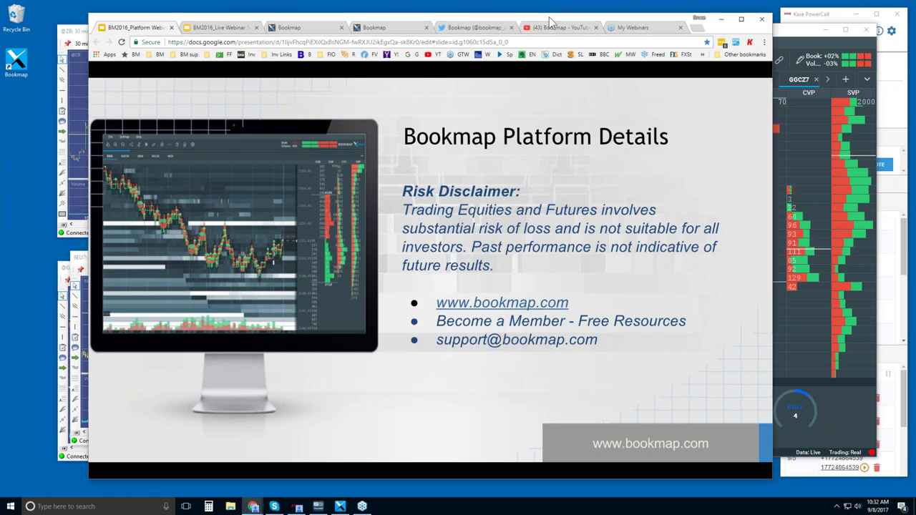
drag(551, 22, 844, 42)
click(809, 30)
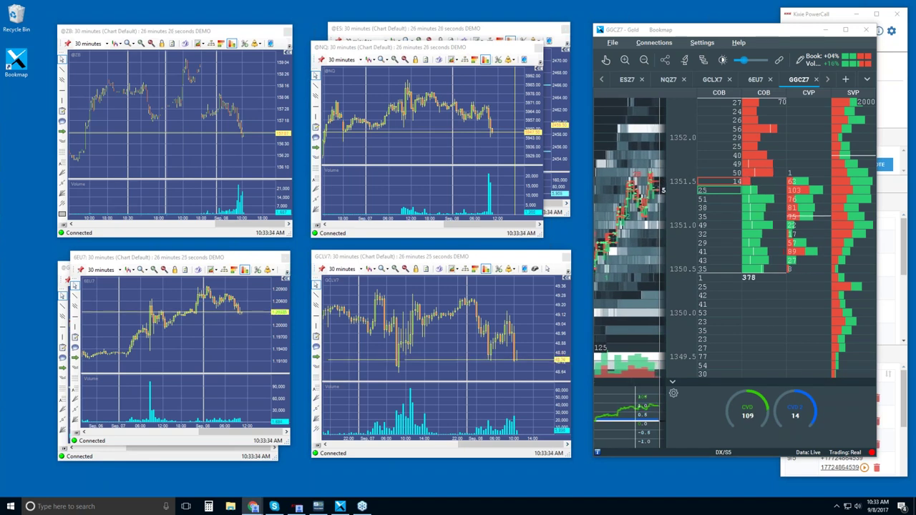
key(alt+Tab)
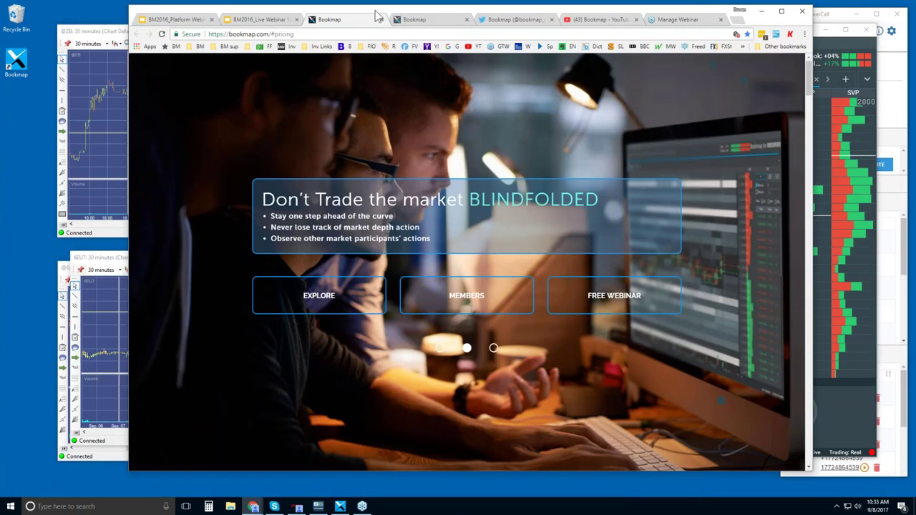
drag(377, 16, 380, 17)
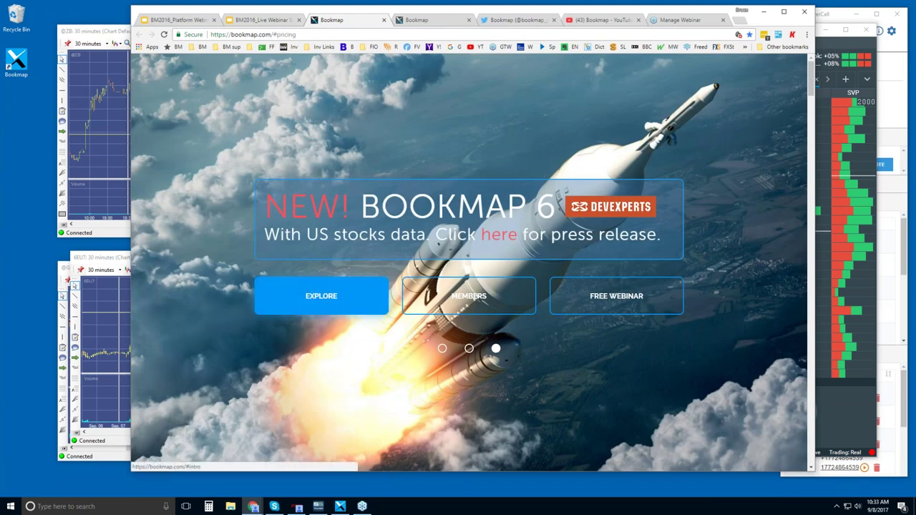
Explore the Bookmap website from its Intro section and review the Connectivity and Pricing sections.
click(322, 296)
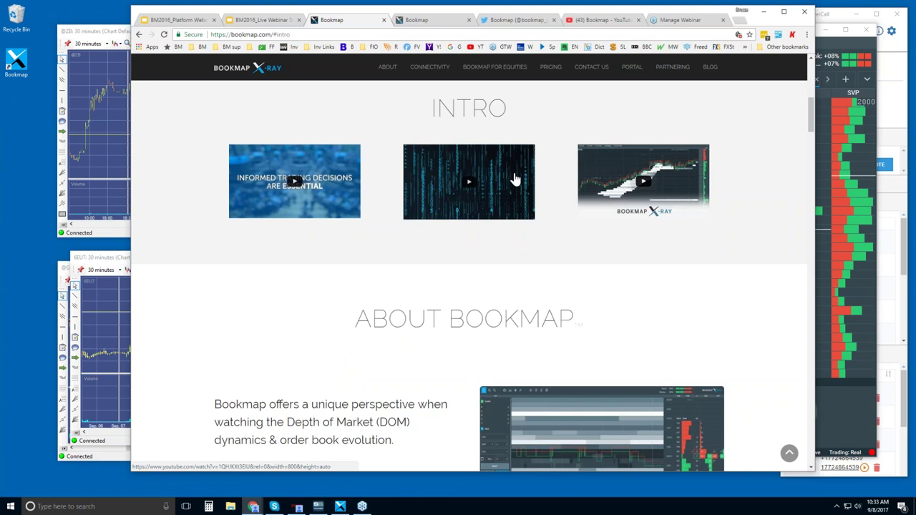
scroll(553, 73, down, 2)
click(553, 68)
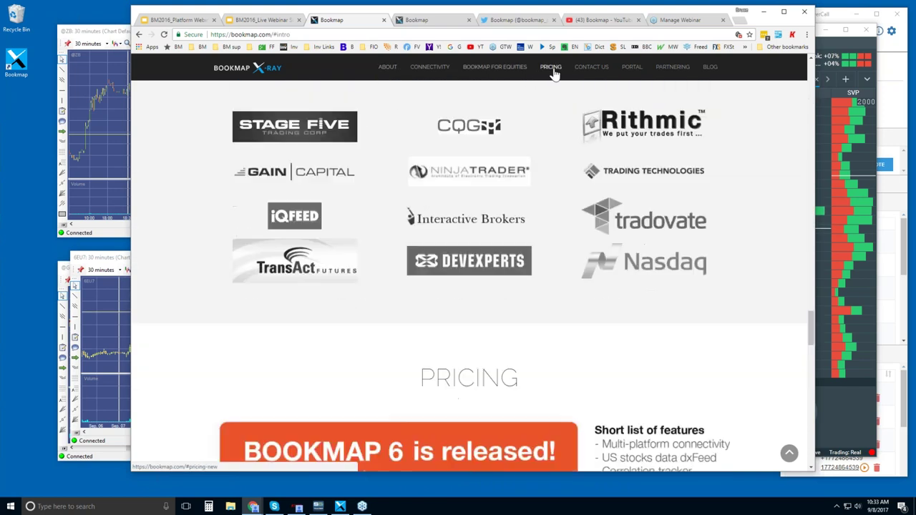
scroll(581, 178, up, 5)
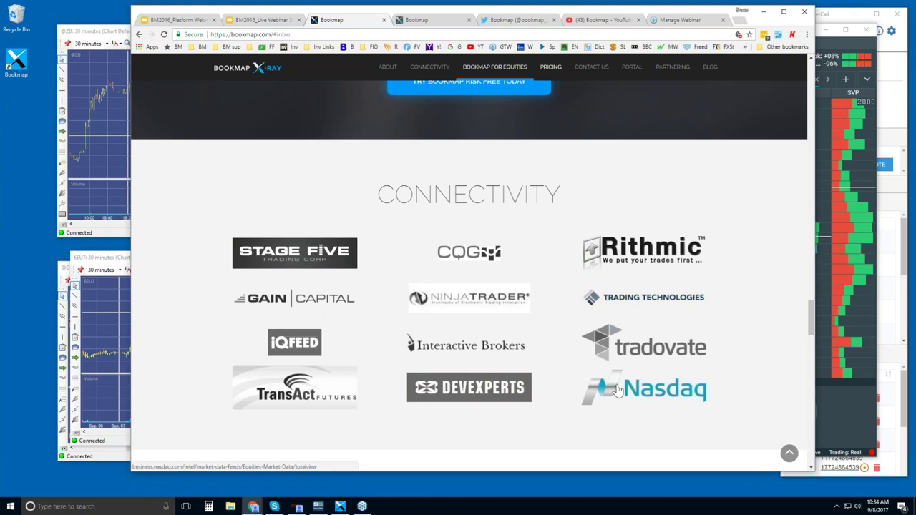
scroll(605, 356, down, 6)
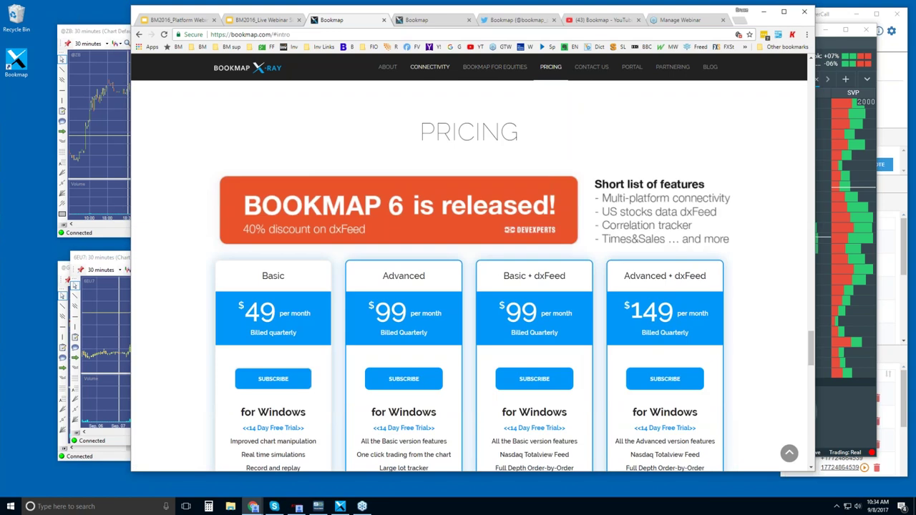
Highlight the Advanced + dxFeed plan heading and the Advanced plan's features from one click trading to Correlation Tracker.
double_click(688, 201)
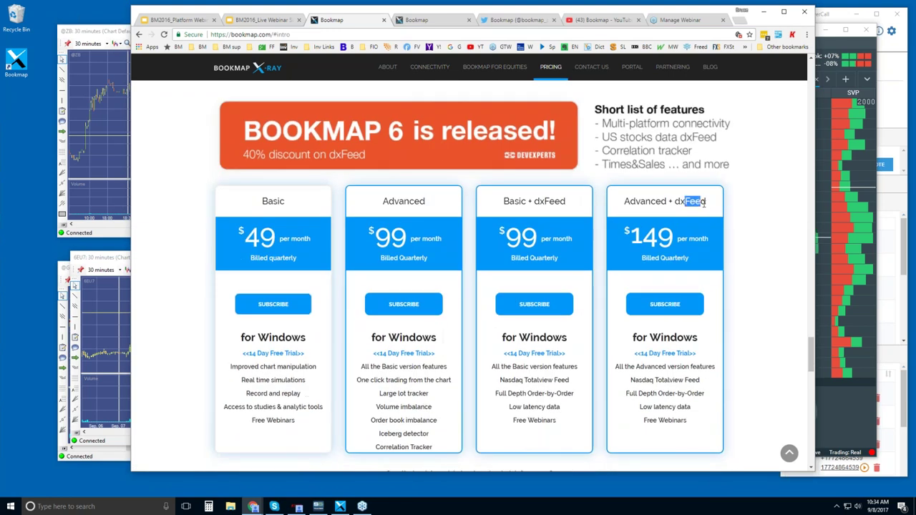
click(693, 201)
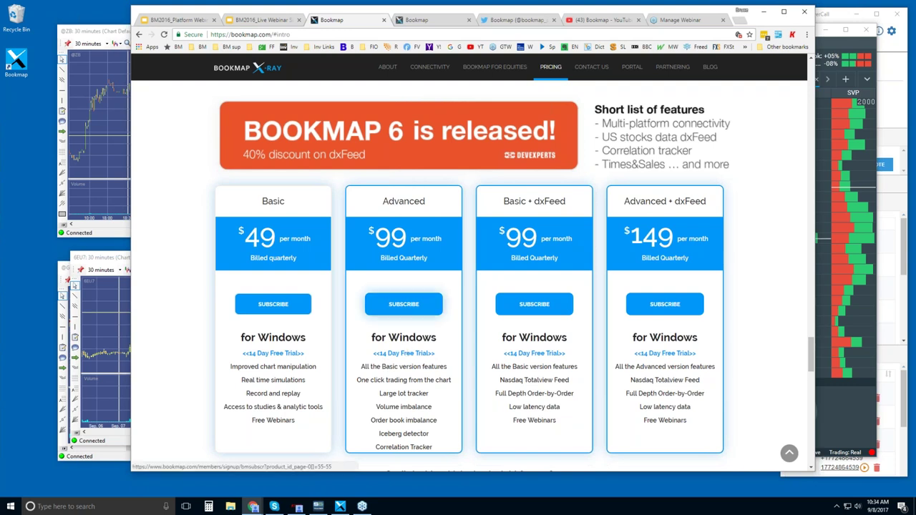
drag(357, 380, 441, 377)
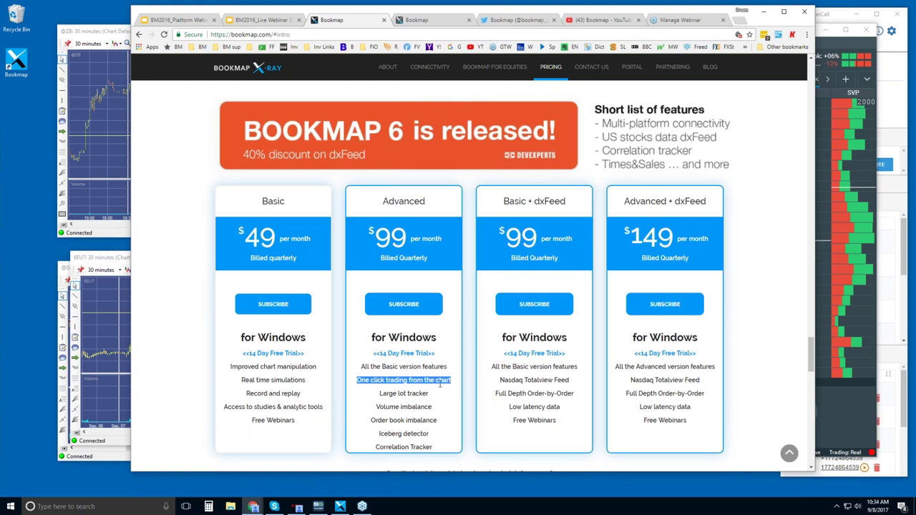
click(387, 393)
drag(387, 393, 425, 445)
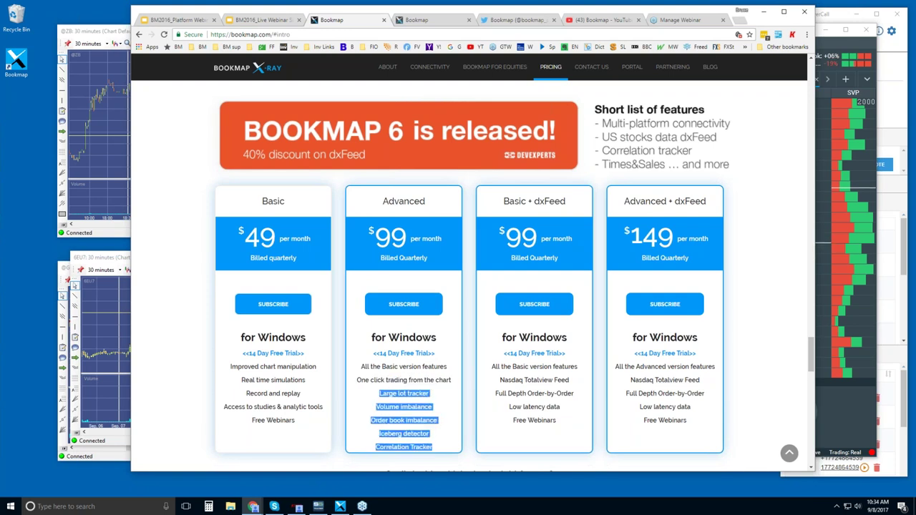
click(424, 445)
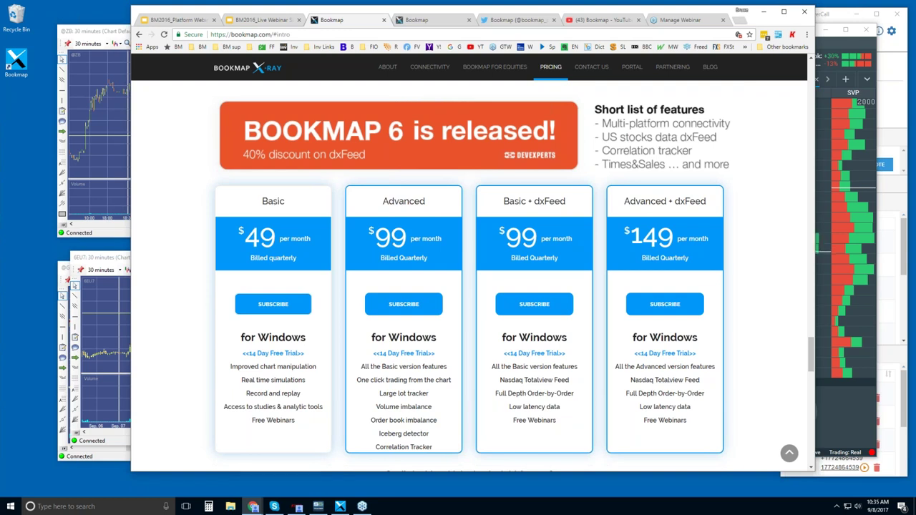
drag(413, 380, 417, 421)
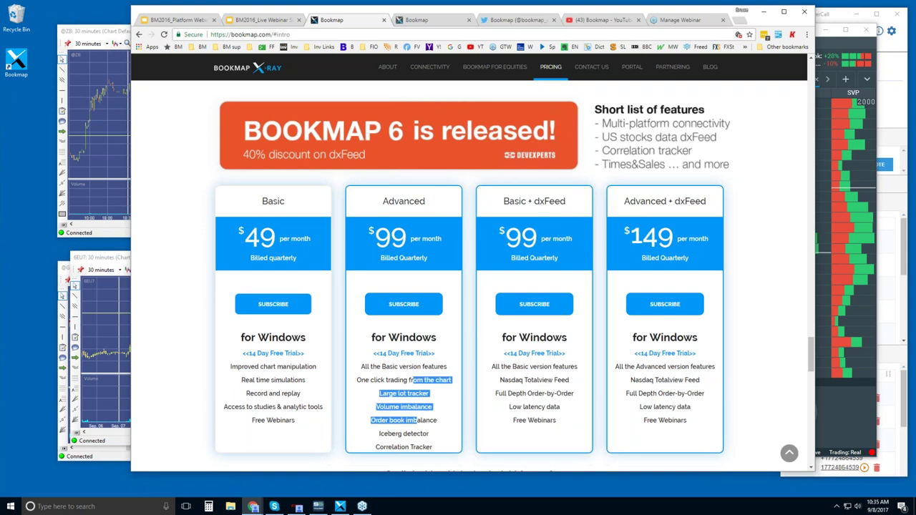
click(421, 419)
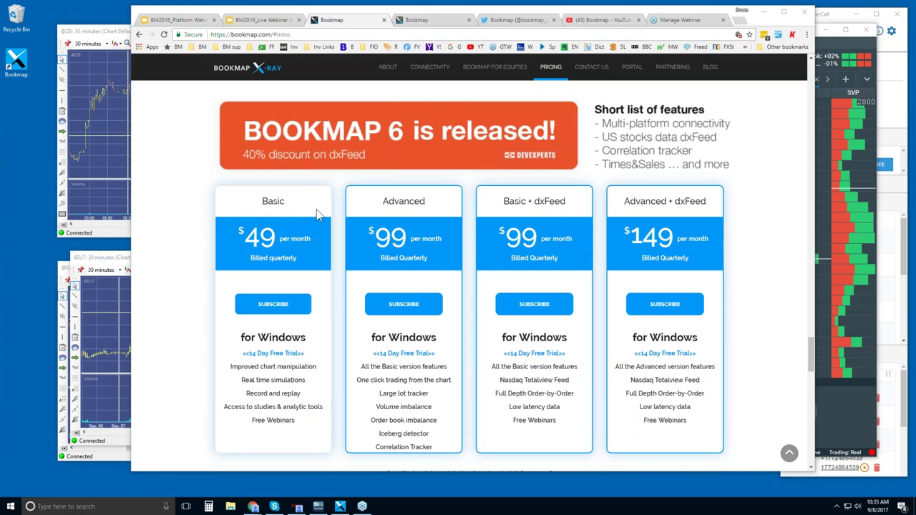
Point out the Basic and Advanced plans by highlighting their headings in the pricing table.
double_click(273, 201)
double_click(404, 201)
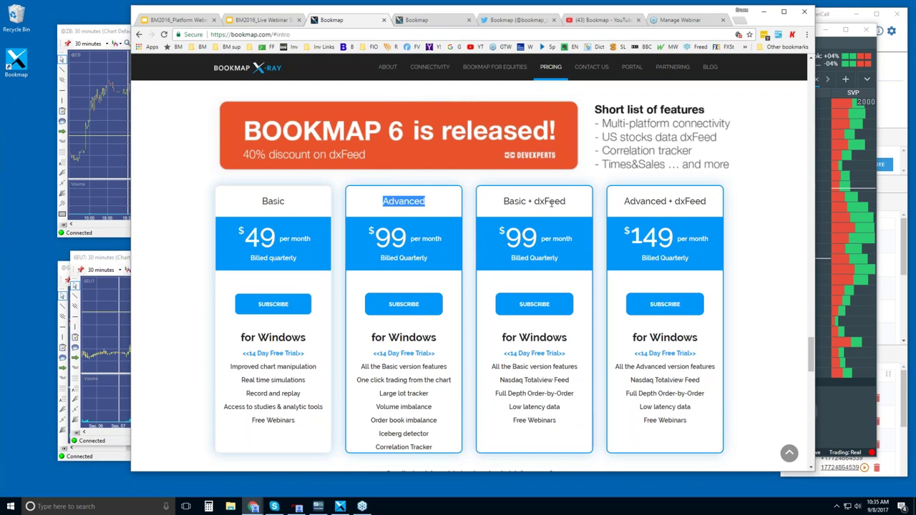
click(402, 214)
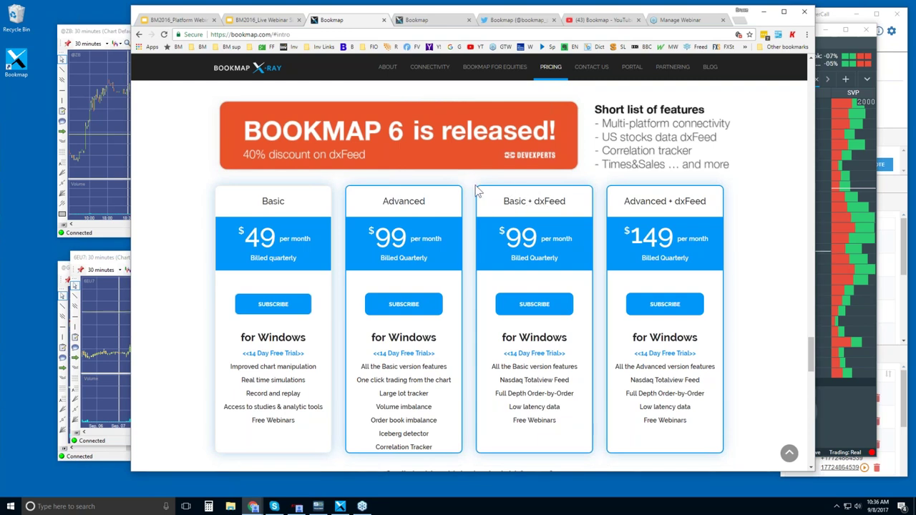
View the complete feature comparison of the Bookmap versions and return to the pricing plans.
scroll(479, 192, down, 2)
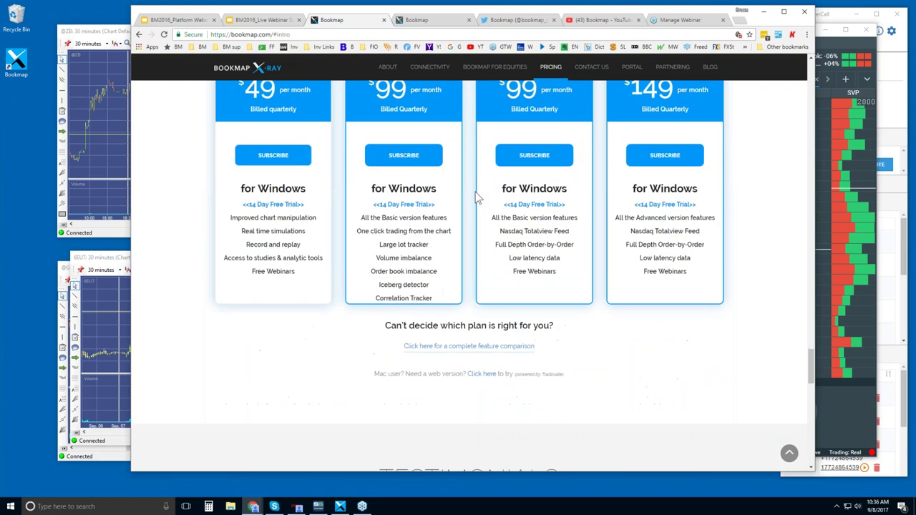
click(464, 351)
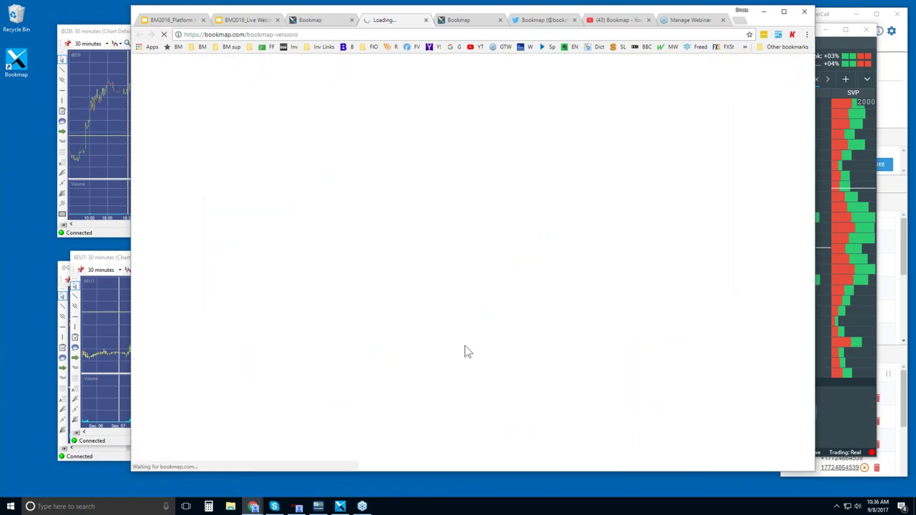
scroll(433, 158, down, 2)
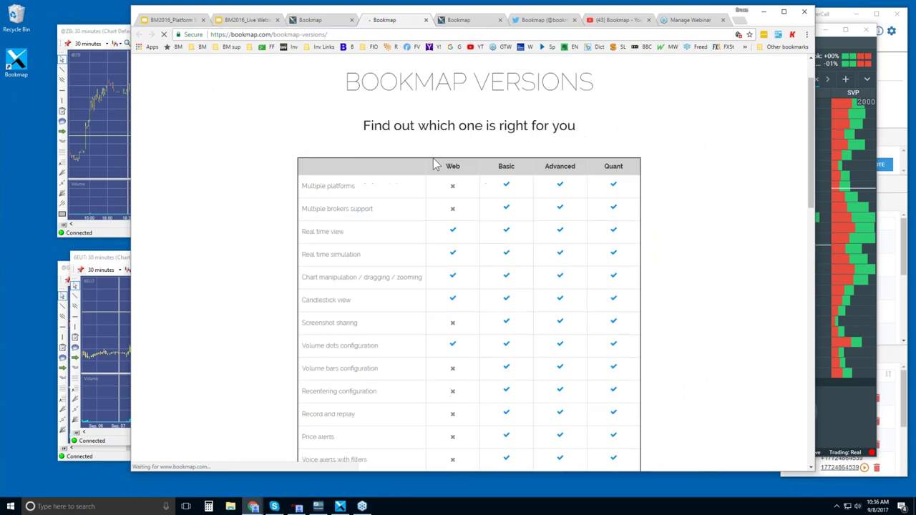
scroll(485, 182, up, 1)
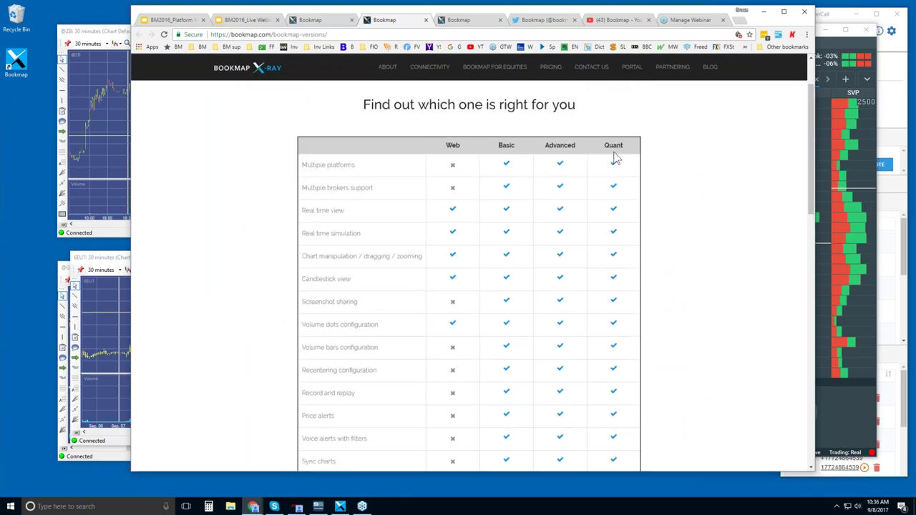
click(426, 19)
scroll(571, 209, up, 2)
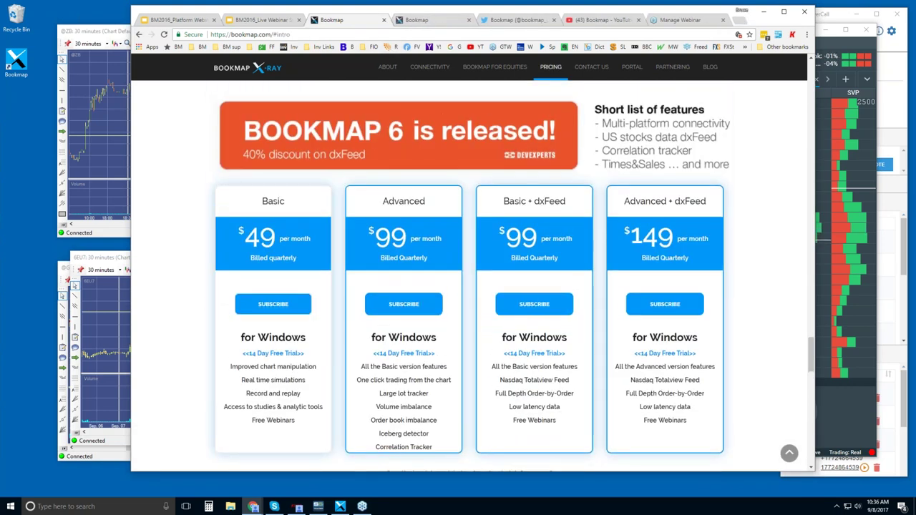
Look through the Bookmap Portal's Features, Education and Support sections, including the support hours and FAQs.
click(430, 20)
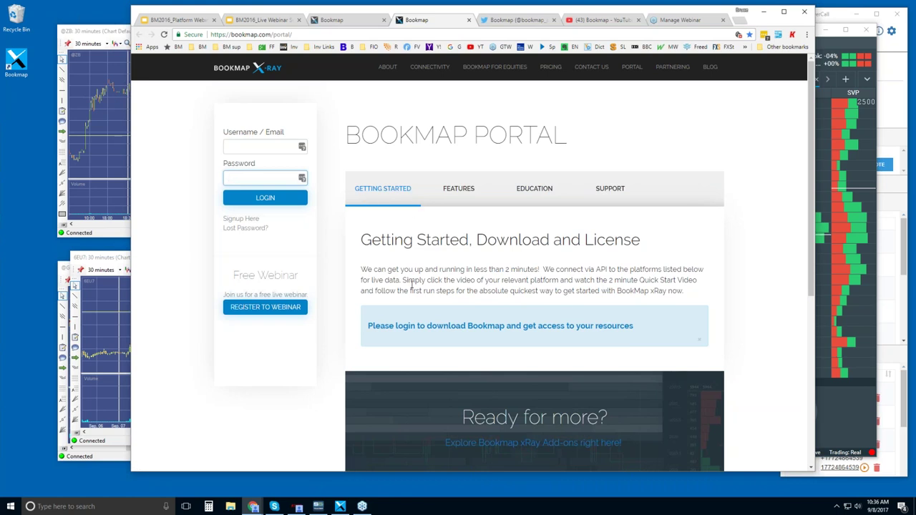
click(459, 188)
click(535, 189)
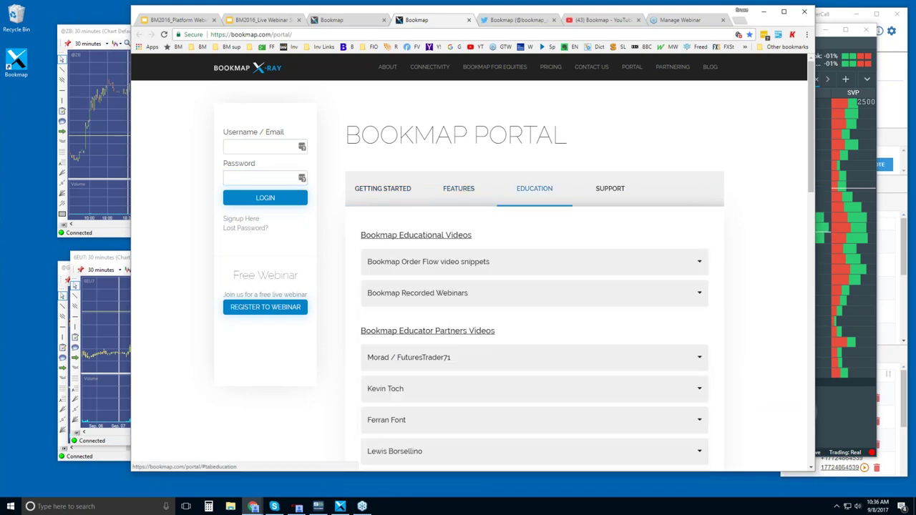
click(610, 188)
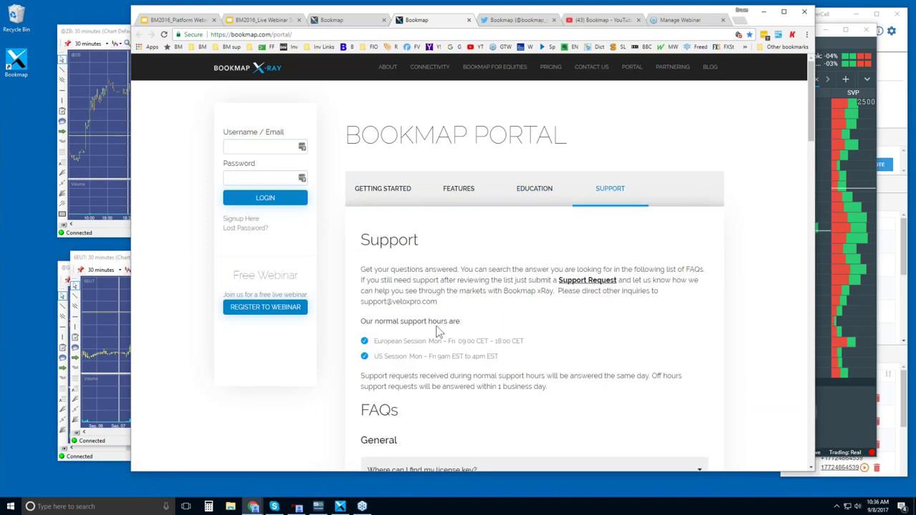
scroll(321, 389, down, 2)
scroll(451, 261, up, 2)
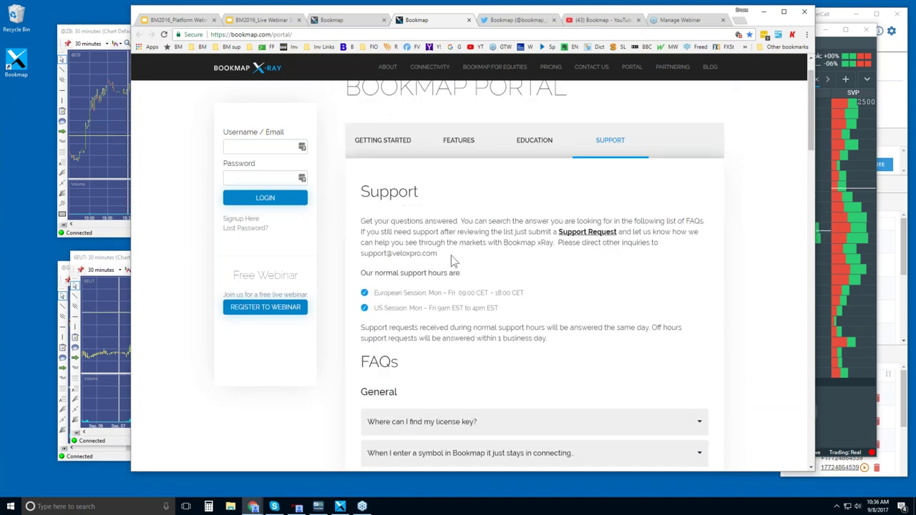
View Bookmap's Twitter profile with its Trade of the Month campaign post.
click(522, 22)
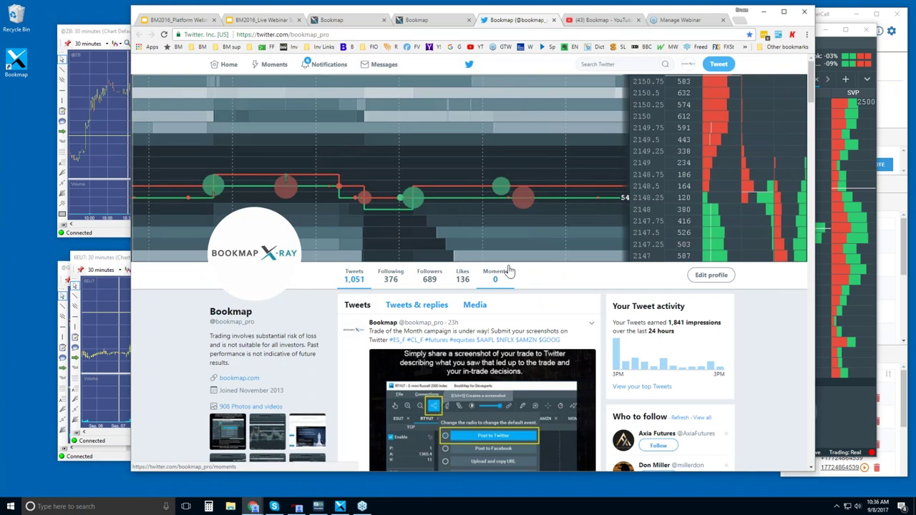
scroll(508, 272, down, 1)
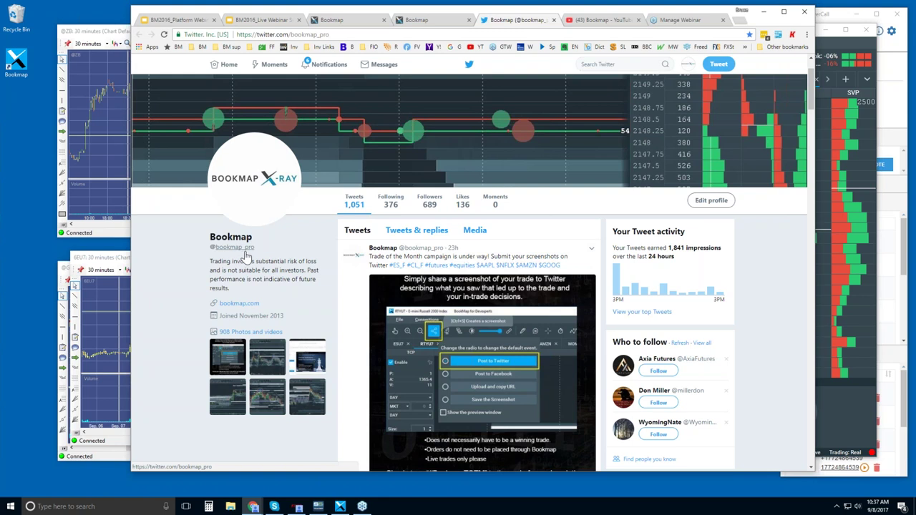
Browse Bookmap's YouTube channel through the Features and Components, Order Flow video snippets and Selected Webinars playlists.
click(598, 21)
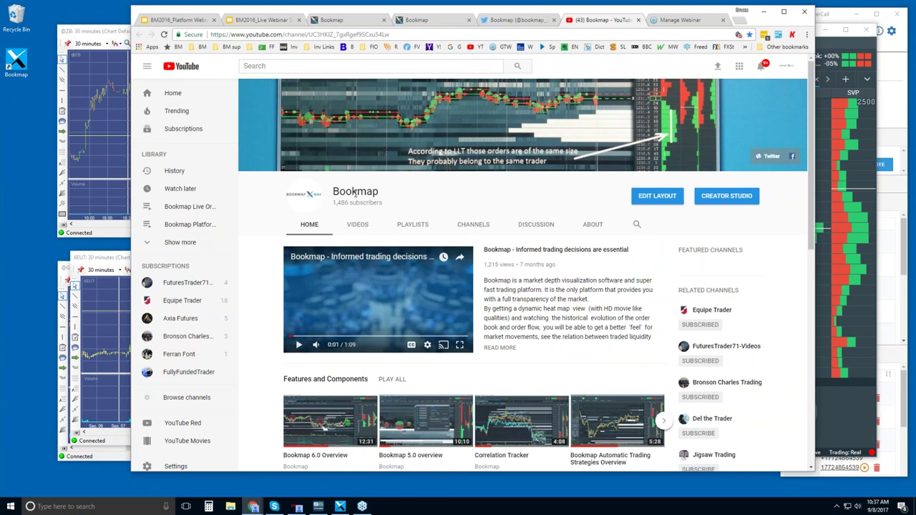
scroll(355, 194, down, 1)
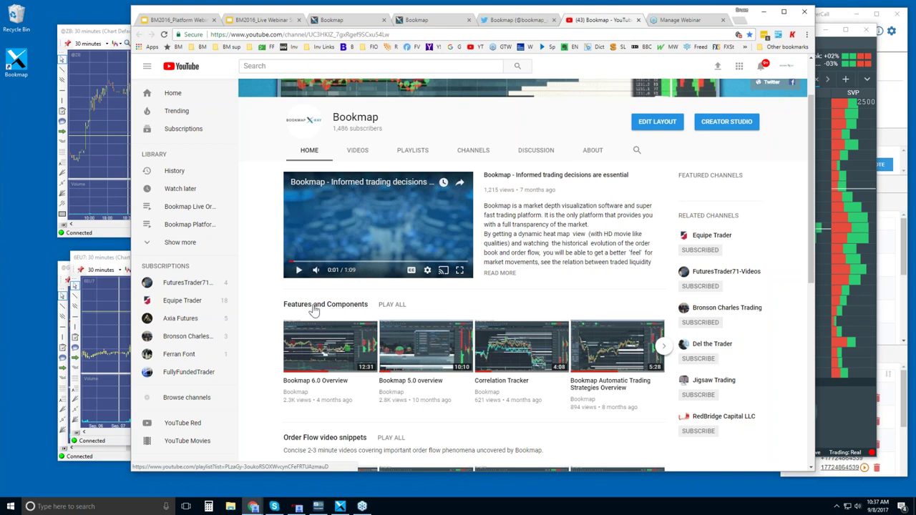
scroll(315, 309, down, 1)
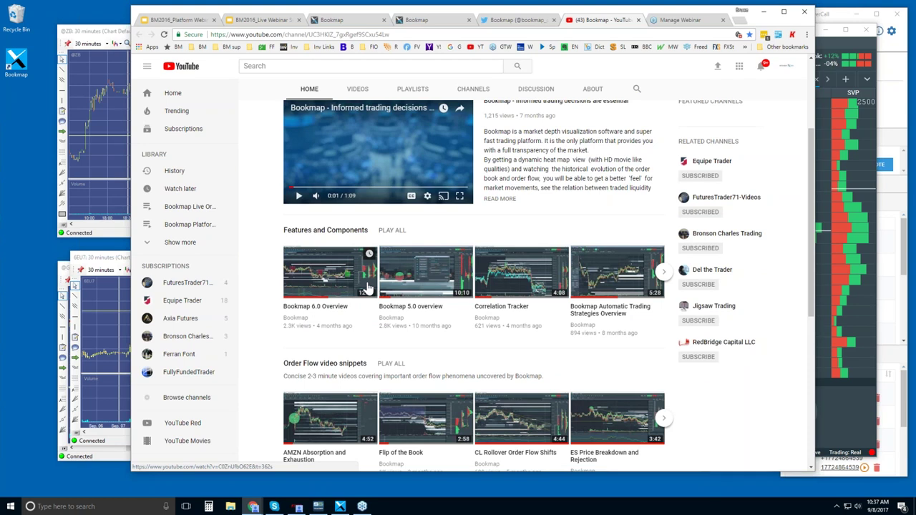
scroll(367, 286, down, 2)
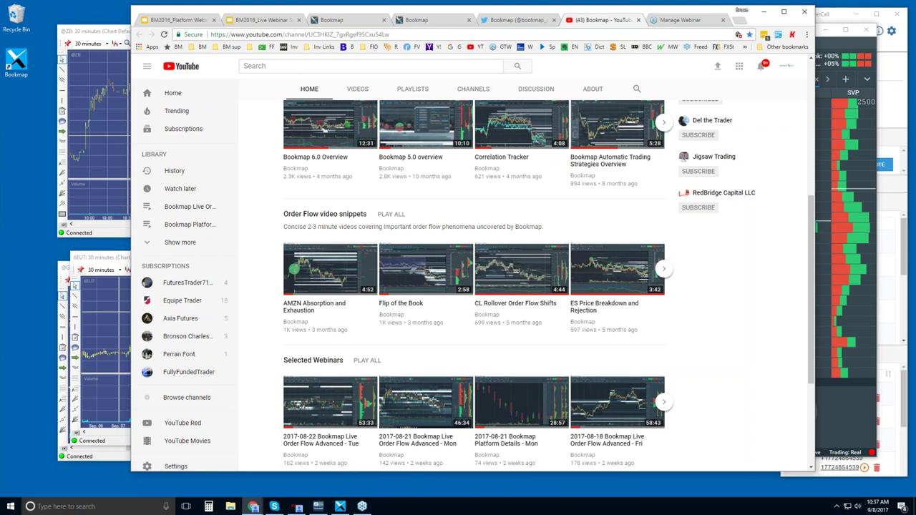
scroll(311, 164, up, 1)
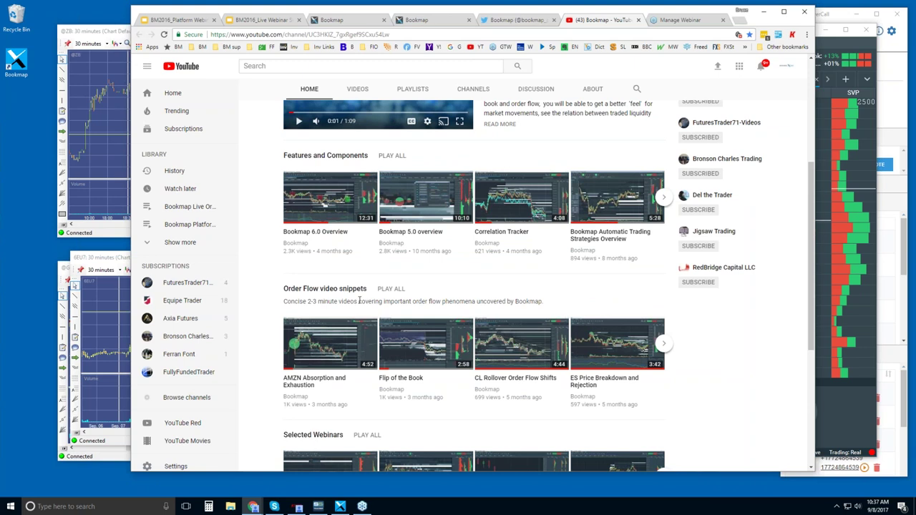
scroll(360, 301, down, 1)
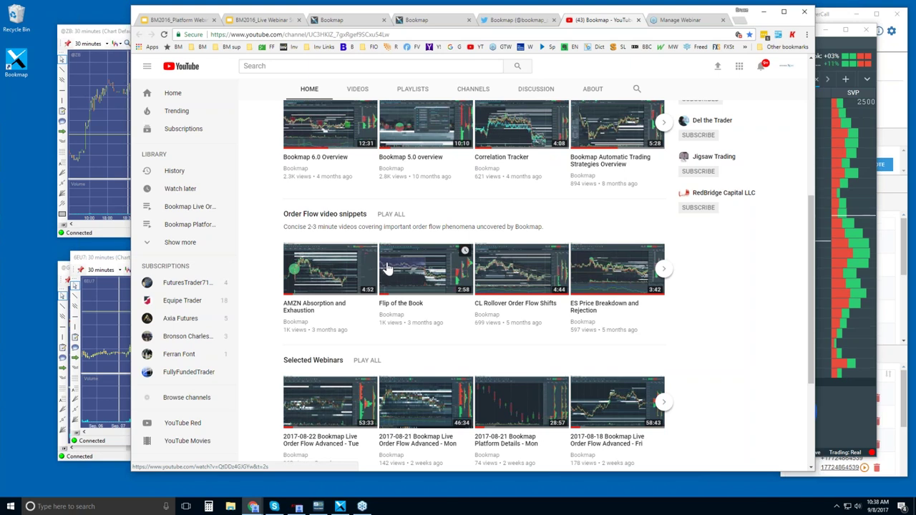
scroll(391, 267, down, 1)
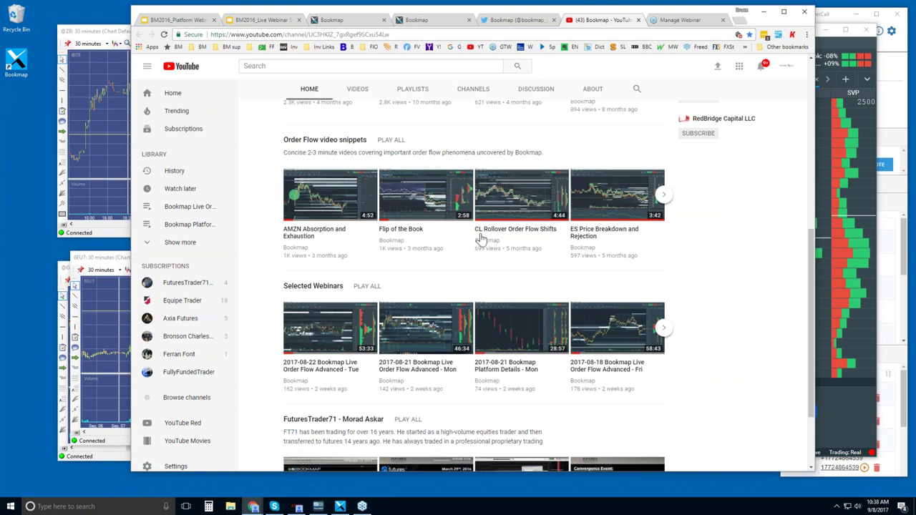
Look through the channel's Selected Webinars and FuturesTrader71 playlists.
scroll(482, 240, down, 1)
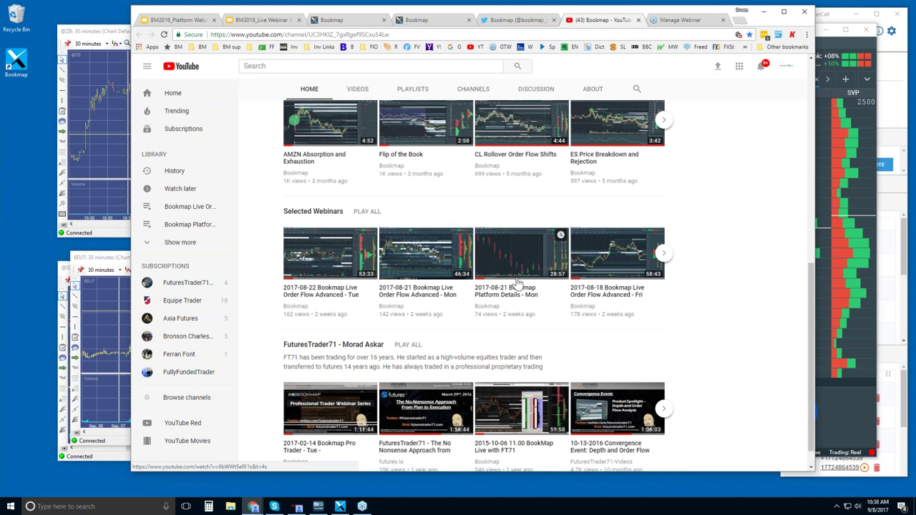
scroll(505, 264, down, 1)
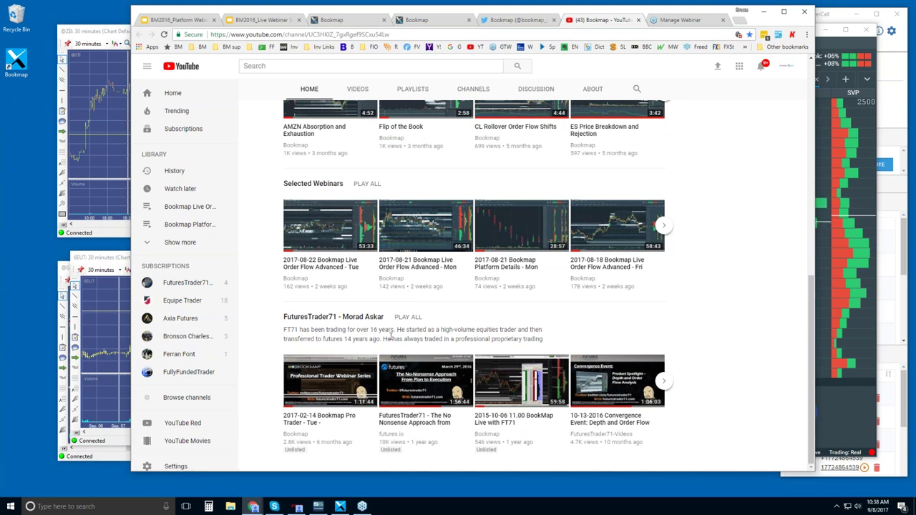
scroll(391, 337, up, 10)
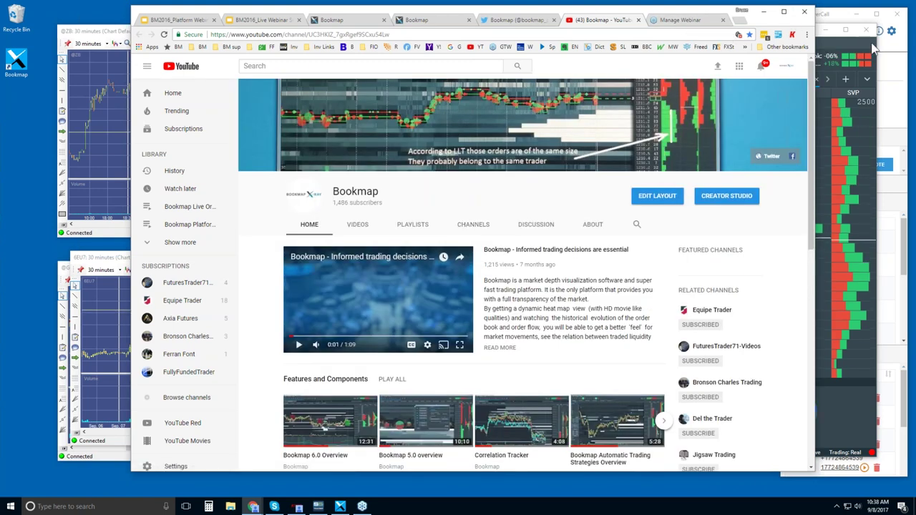
Switch to Bookmap and show Candlestick Bars on the ESZ7 chart, hiding Volume Dots, Best Bid/Ask, Indicators, Heatmap and Extended.
click(852, 46)
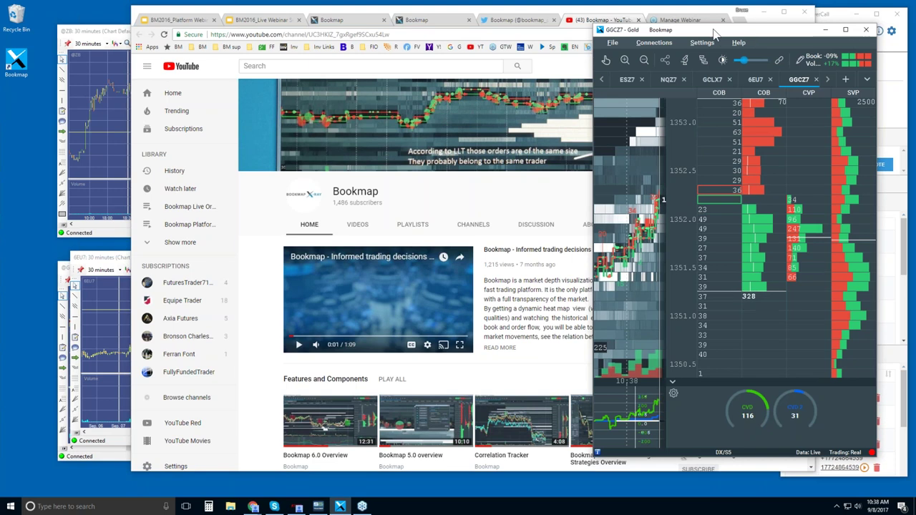
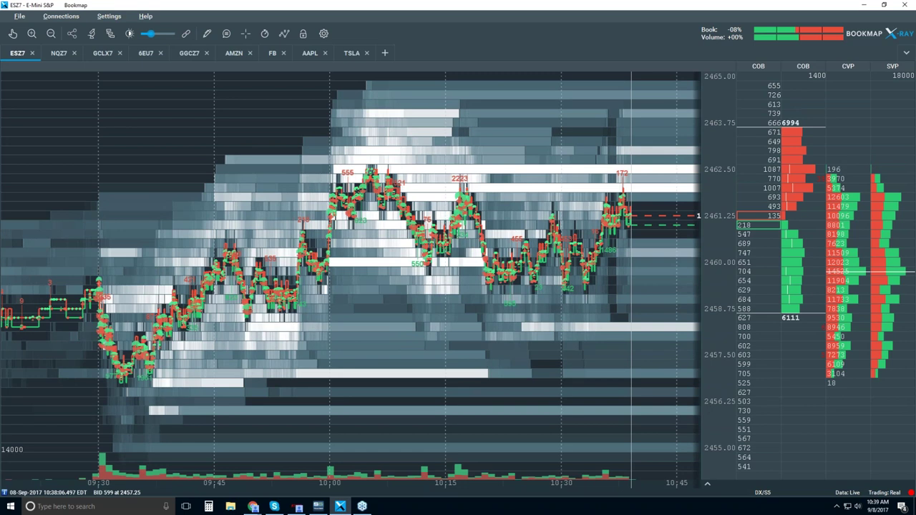
click(285, 36)
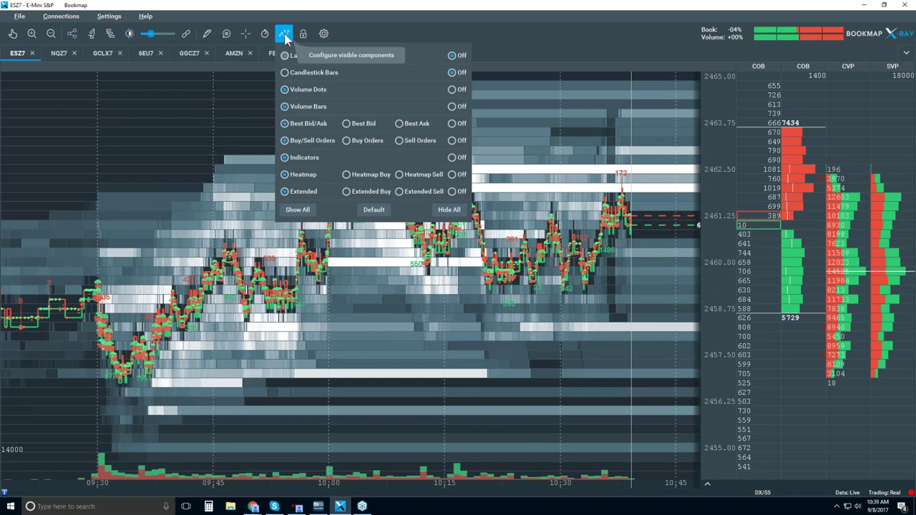
click(285, 72)
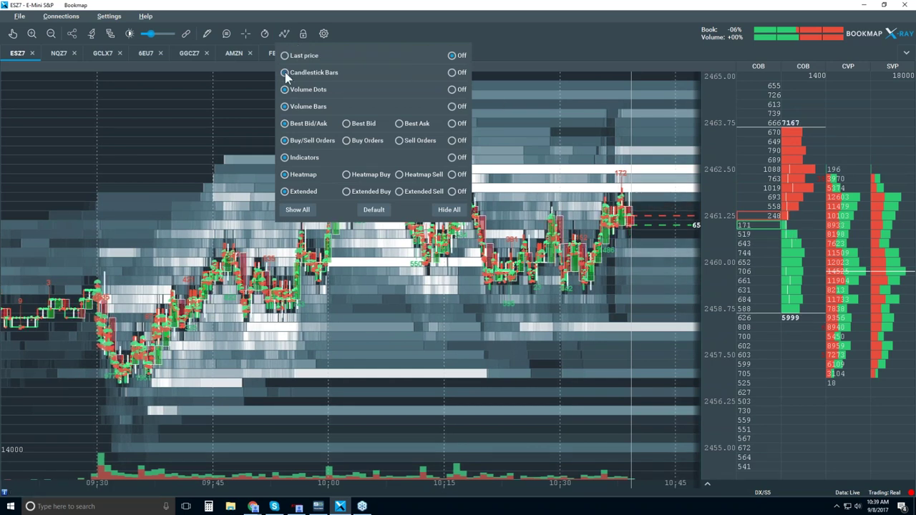
click(452, 123)
click(453, 158)
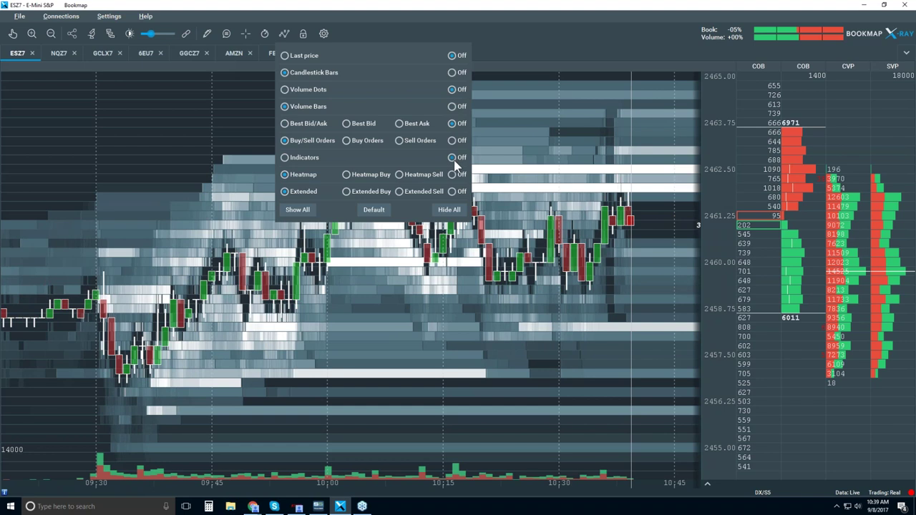
click(453, 175)
click(453, 191)
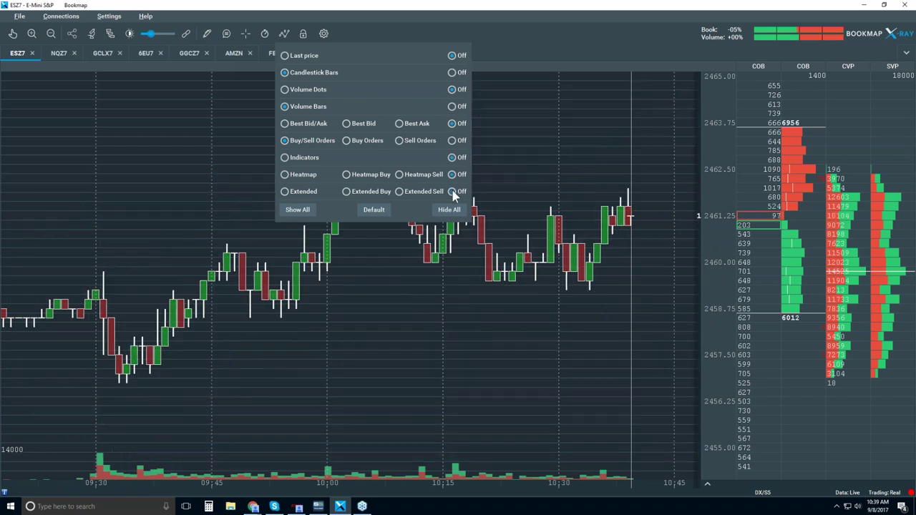
click(542, 134)
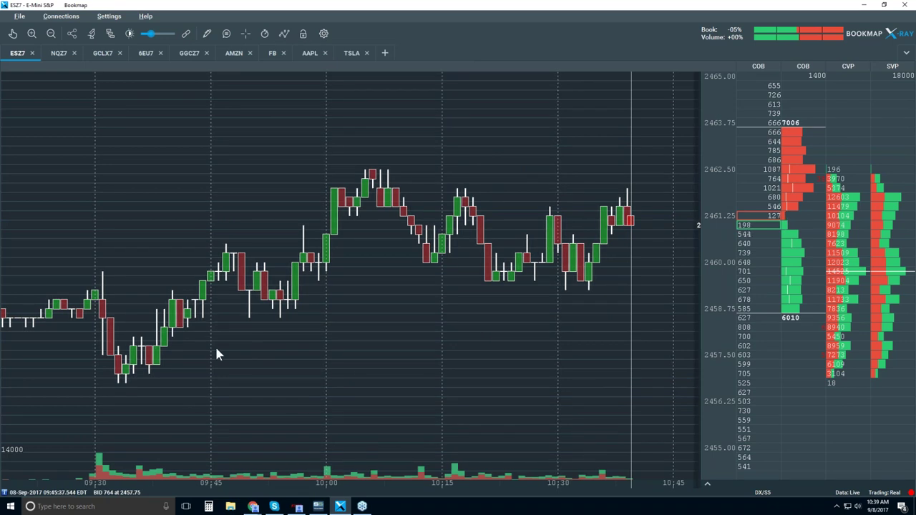
Set the Candlesticks study interval to 5 min in the ESZ7 studies configuration.
click(91, 35)
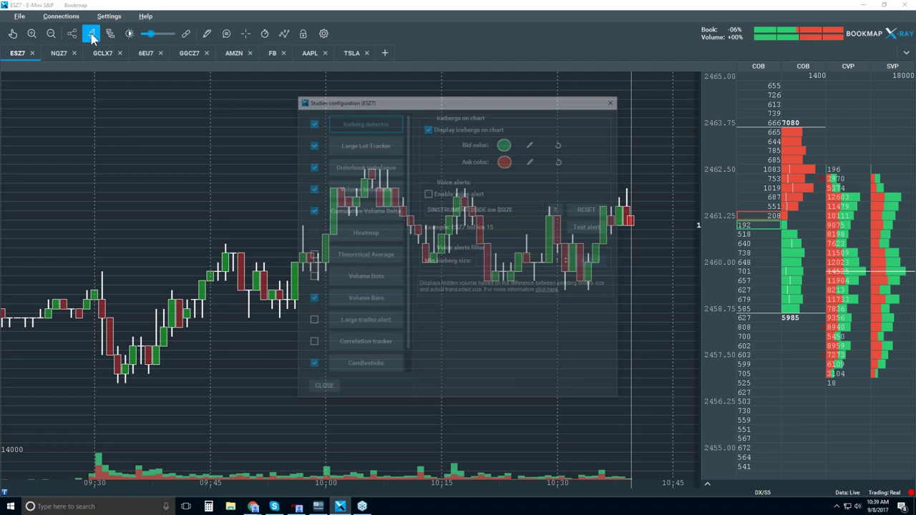
click(376, 366)
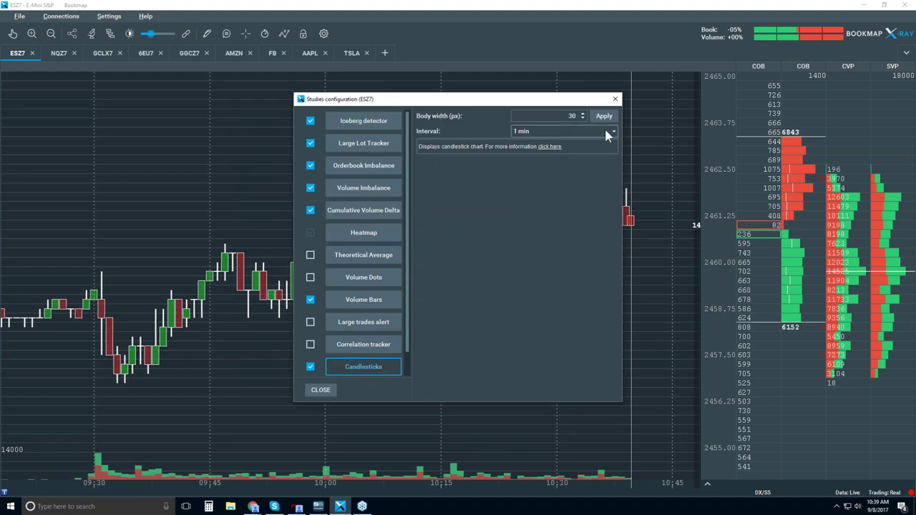
click(578, 132)
click(527, 212)
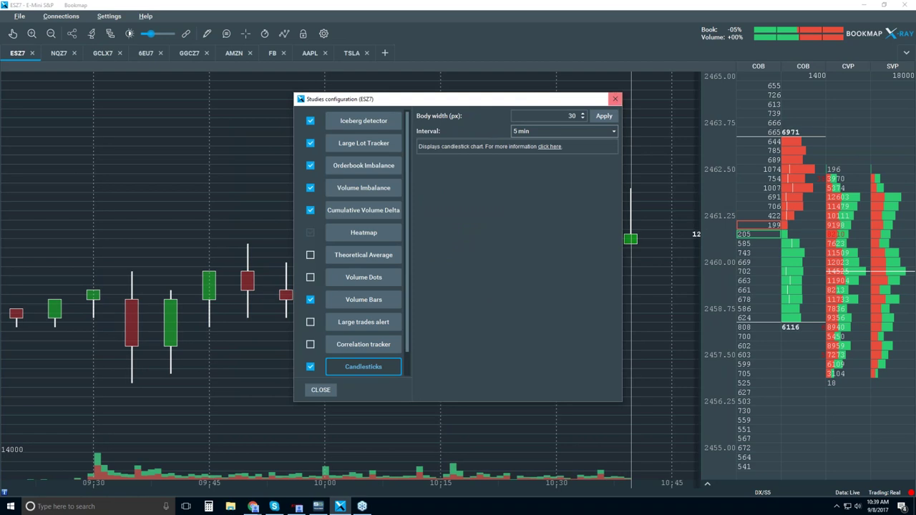
Try other body widths for the candlesticks and return to 30 px.
click(584, 113)
click(584, 113)
click(584, 116)
click(583, 116)
click(584, 116)
click(583, 116)
click(584, 116)
click(582, 119)
click(583, 119)
click(583, 119)
click(583, 119)
click(583, 119)
click(583, 119)
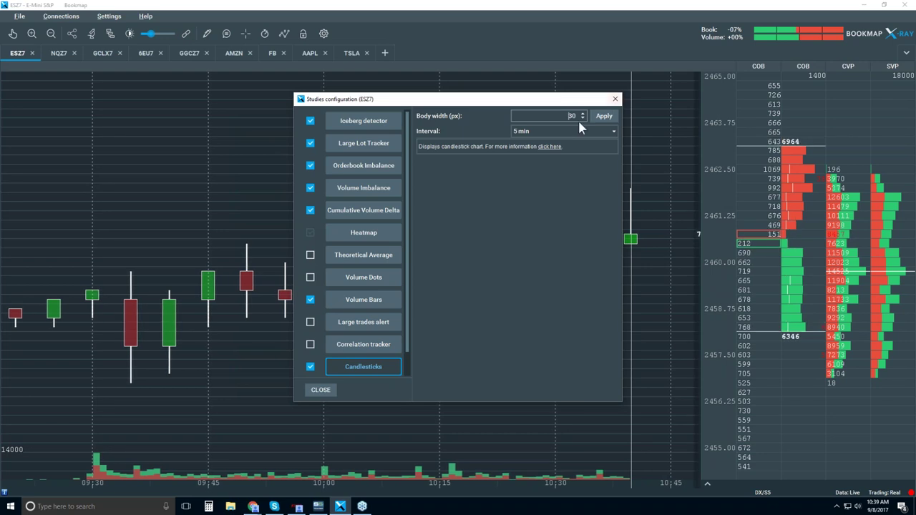
Close the studies configuration and display the Best Bid/Ask lines over the 5-minute candlesticks.
click(616, 100)
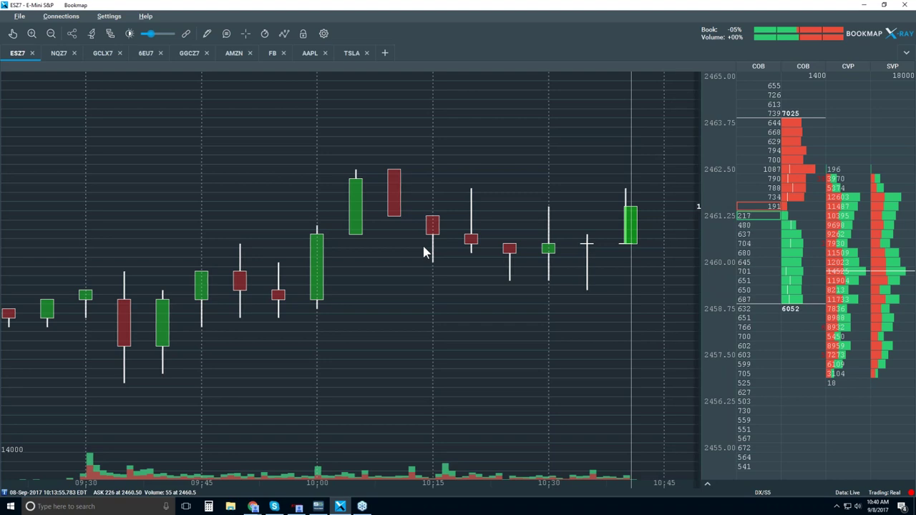
click(284, 34)
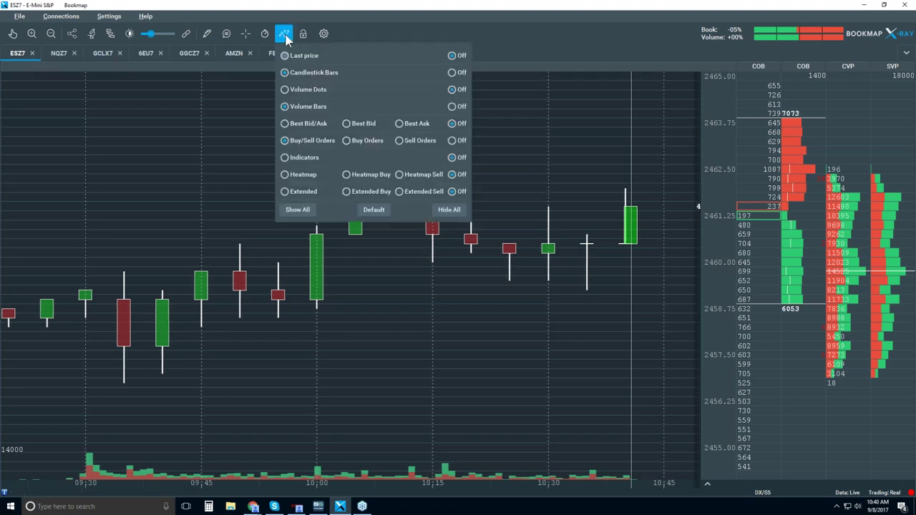
click(286, 125)
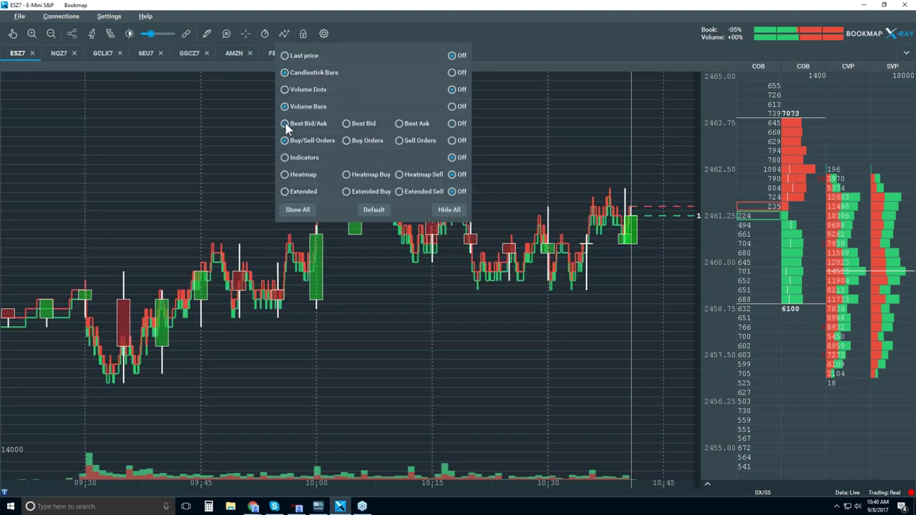
click(401, 13)
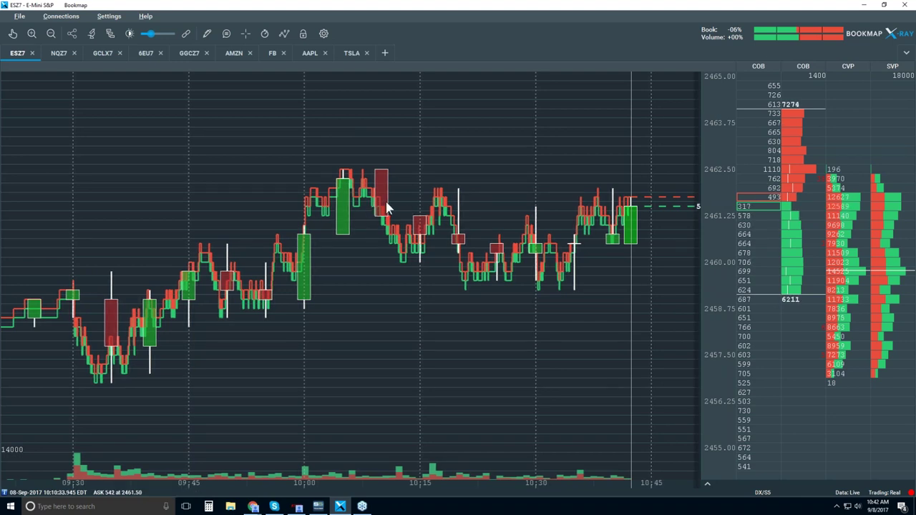
Display the Volume Dots along with the candlesticks and Best Bid/Ask lines.
click(284, 35)
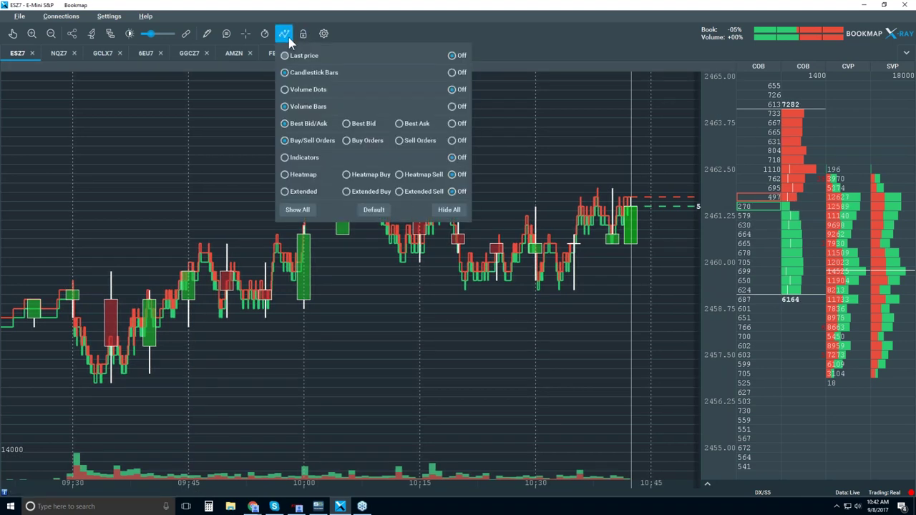
click(285, 89)
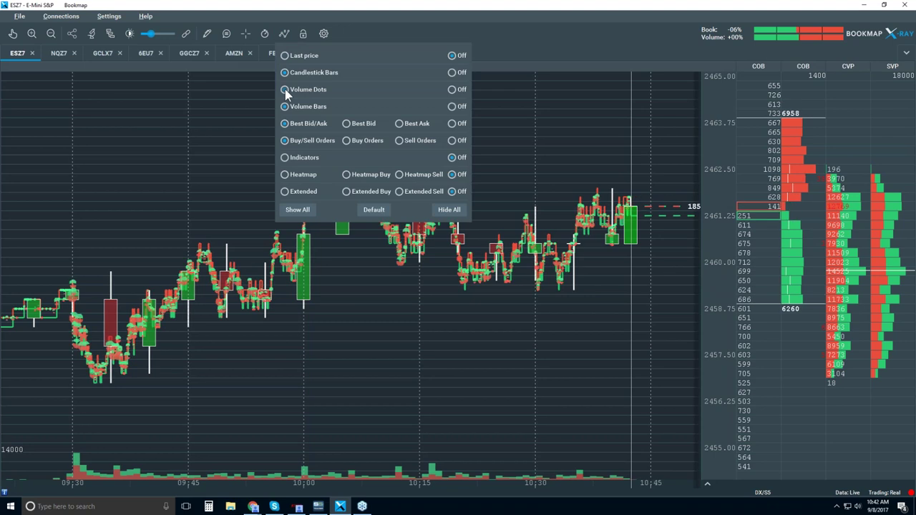
click(523, 151)
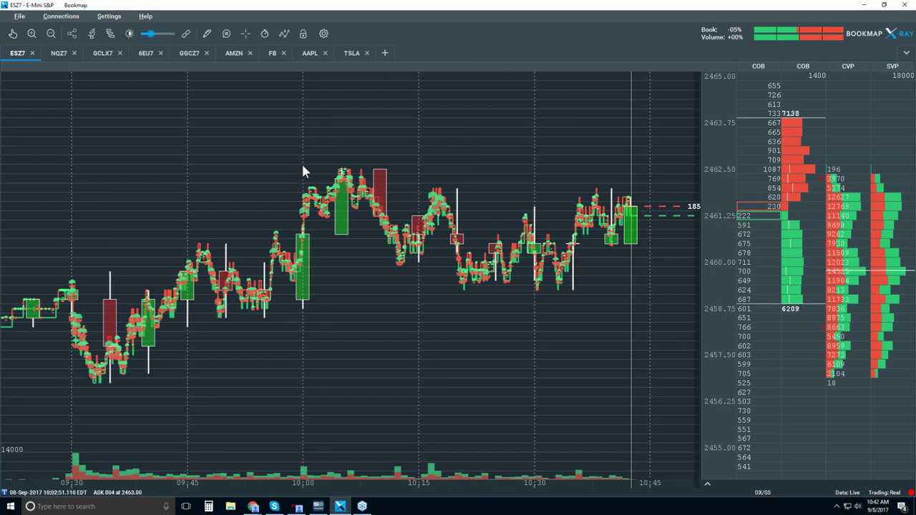
Examine the volume dots on the price move between about 9:54 and 10:08 using the Move tool.
click(13, 33)
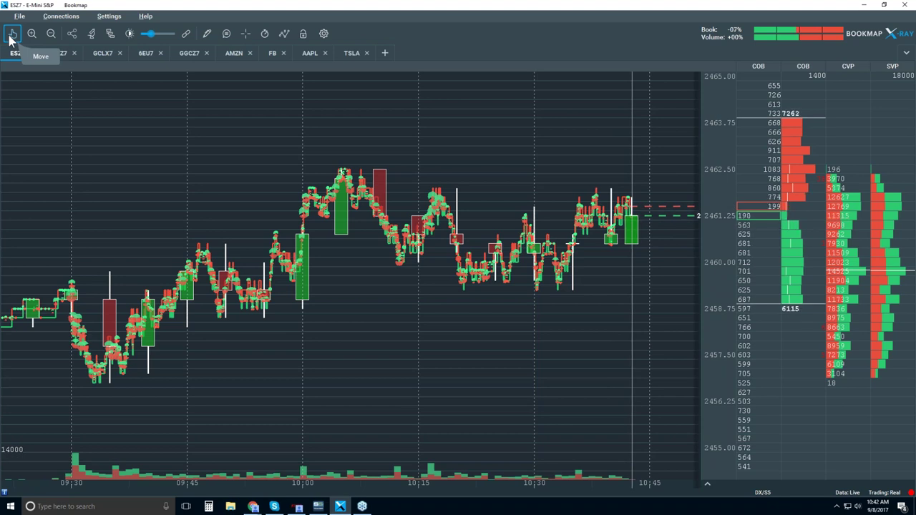
drag(415, 173, 445, 194)
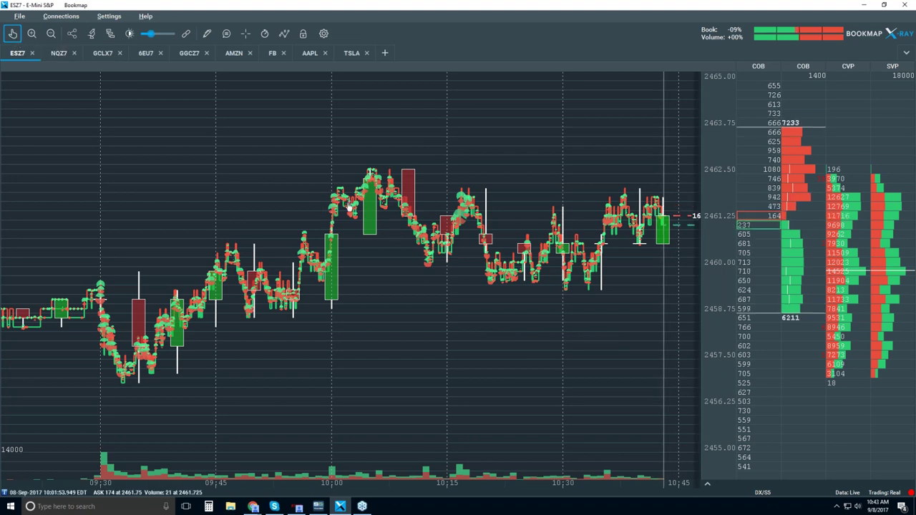
scroll(348, 206, up, 2)
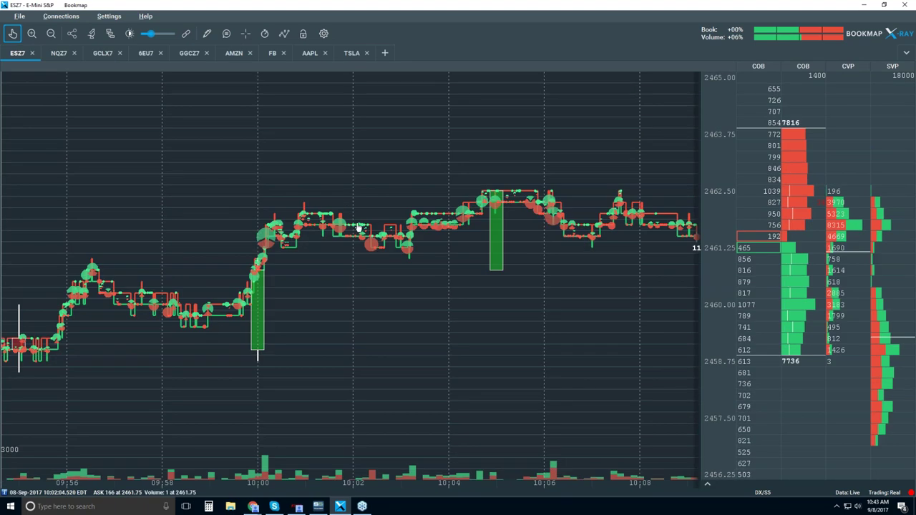
scroll(358, 228, up, 1)
mouse_move(415, 225)
mouse_down()
mouse_move(294, 225)
mouse_move(415, 231)
mouse_up()
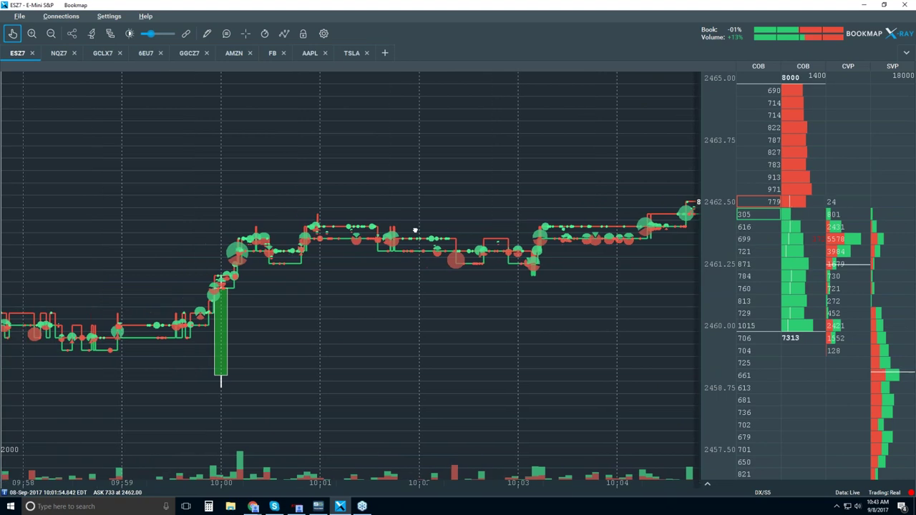
scroll(415, 231, down, 1)
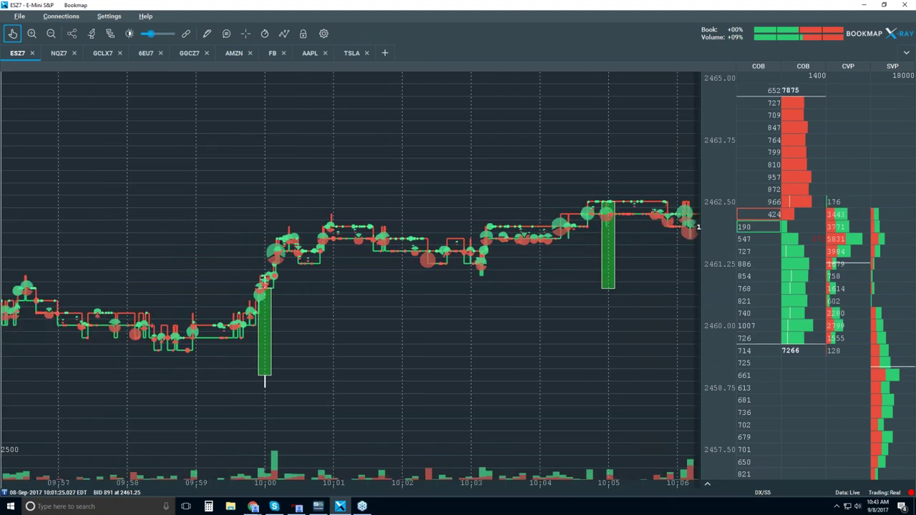
scroll(361, 279, down, 1)
drag(348, 280, 405, 270)
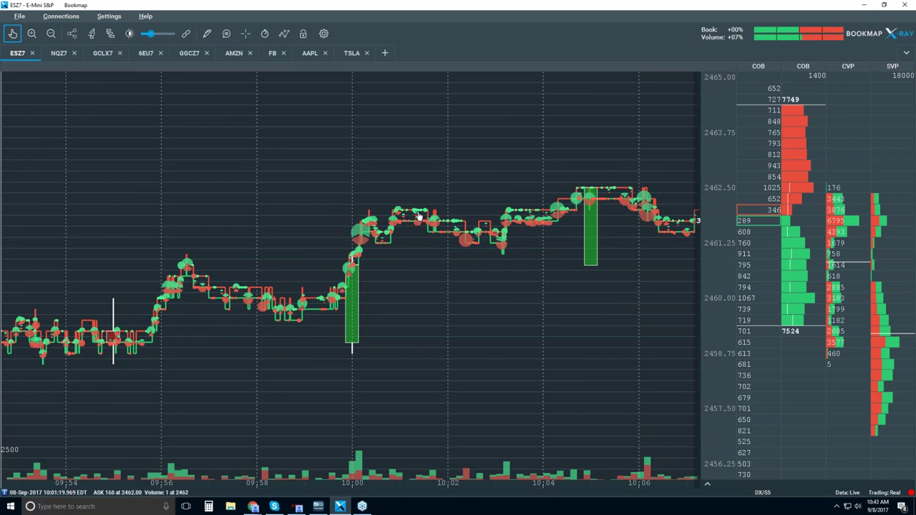
Examine the individual volume dots at second-level detail between about 10:00:45 and 10:01:25.
scroll(415, 217, up, 8)
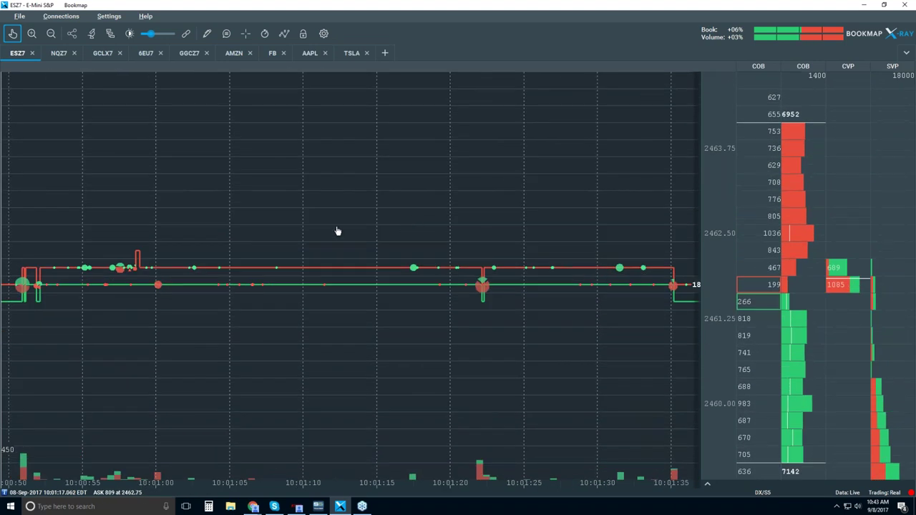
scroll(315, 256, up, 3)
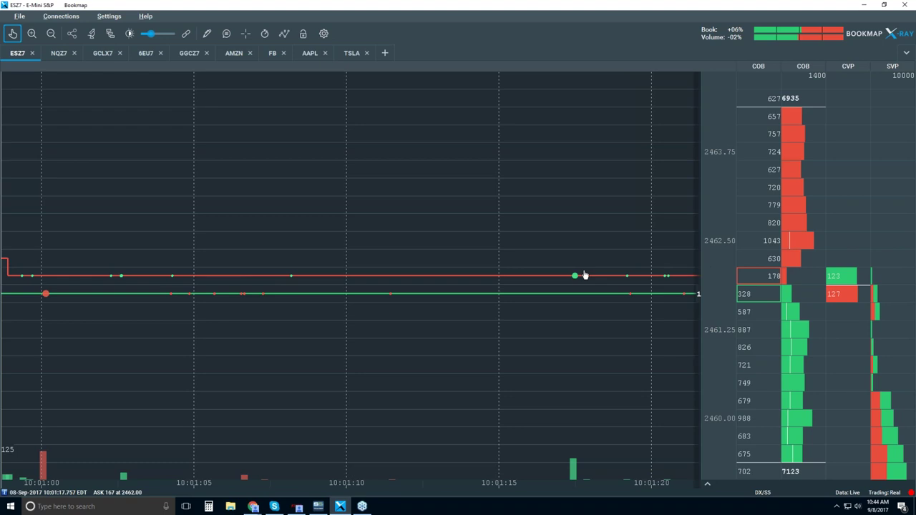
drag(180, 294, 572, 276)
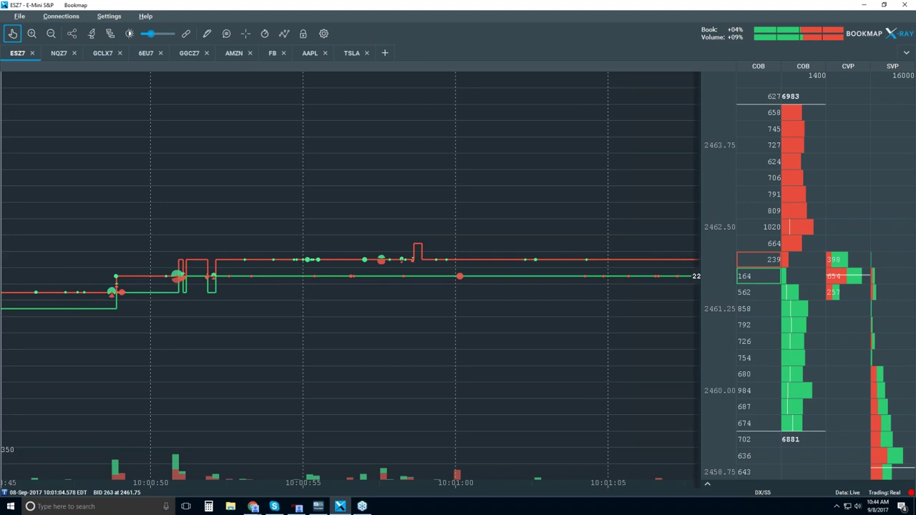
drag(596, 269, 125, 254)
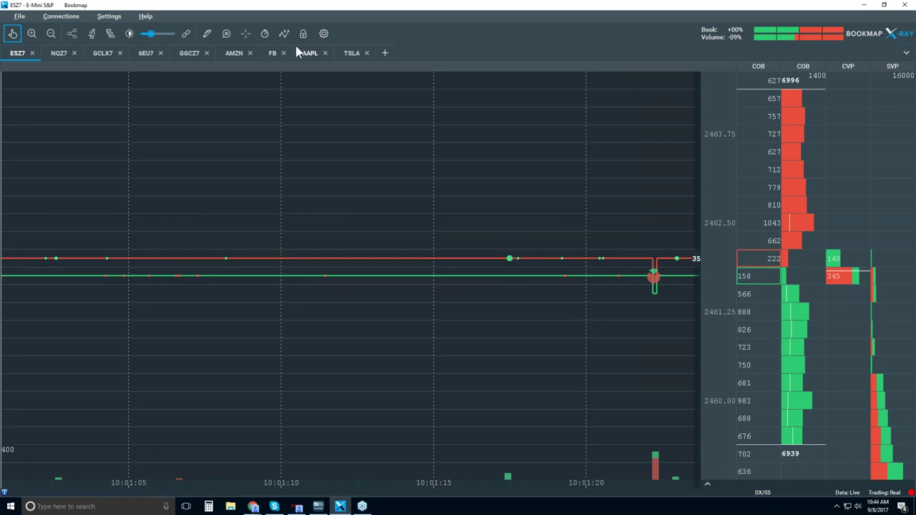
Turn on the chart's data tooltip and examine the individual trades inside the large volume dot at 10:01:22.
click(226, 34)
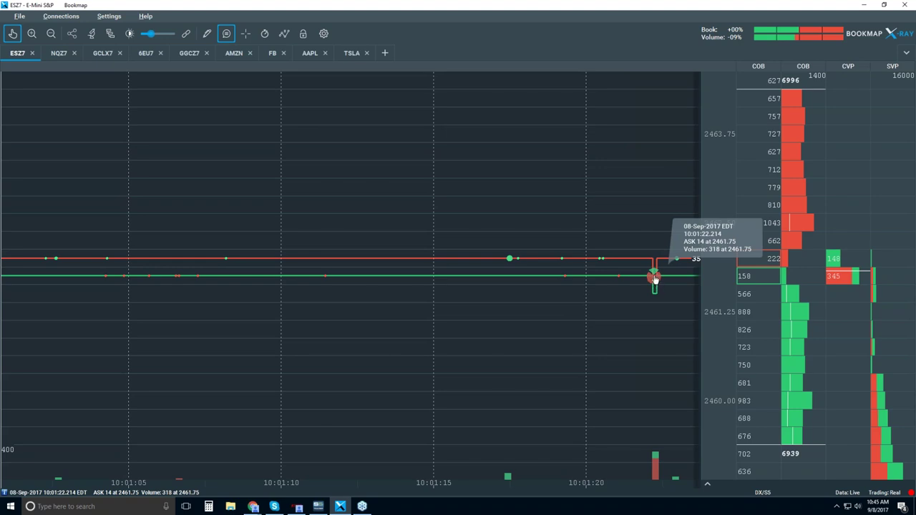
scroll(653, 279, up, 2)
scroll(653, 279, up, 6)
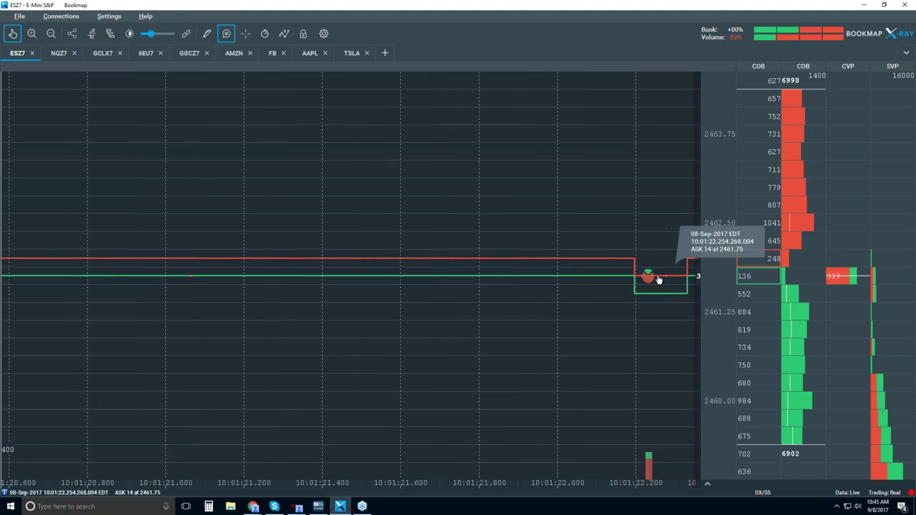
scroll(650, 279, up, 3)
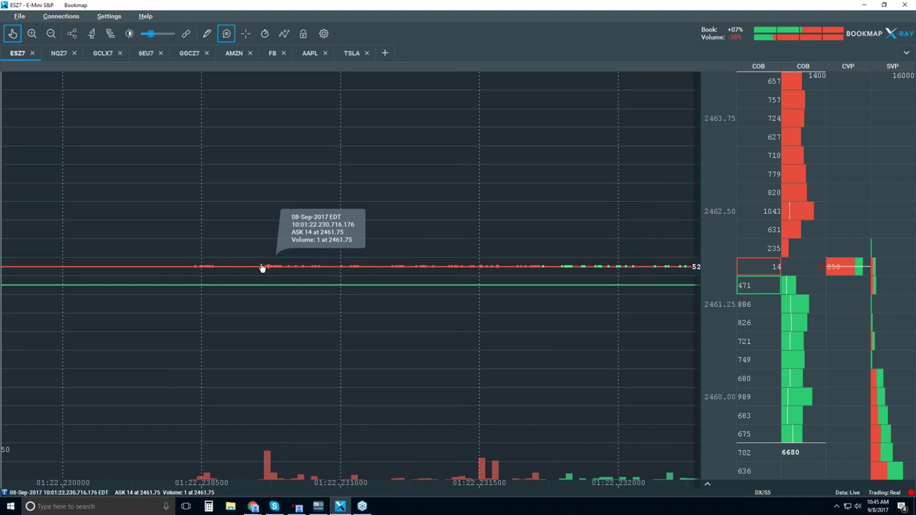
scroll(369, 272, right, 1)
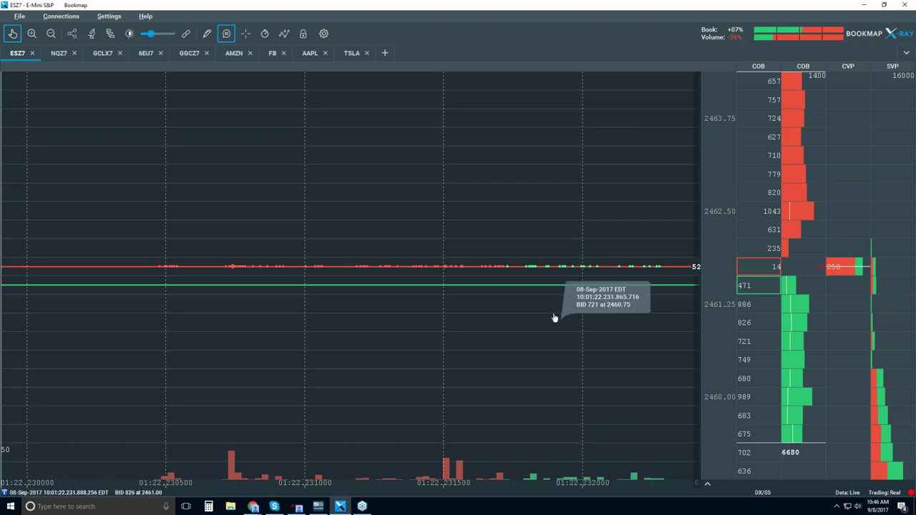
Examine the trades inside the 10:01:22 volume dot at microsecond detail, down to a single trade's time and volume.
scroll(577, 286, up, 5)
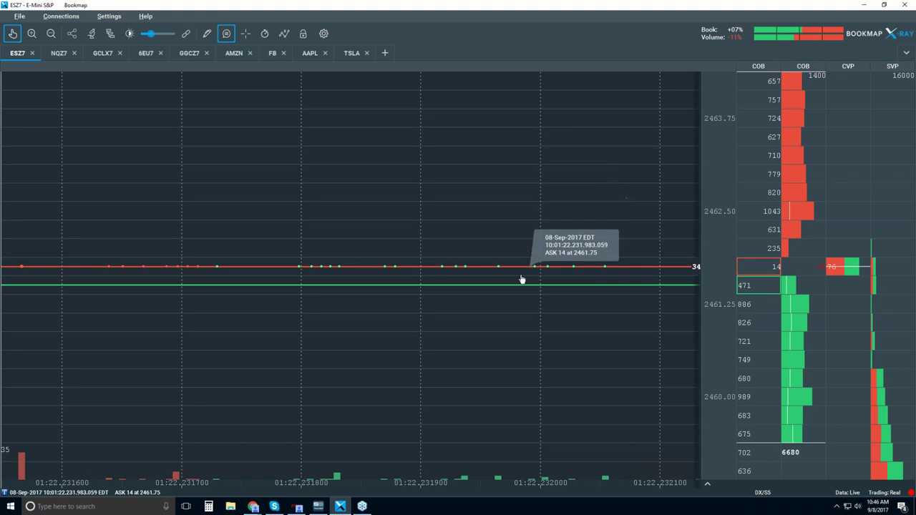
scroll(508, 277, up, 3)
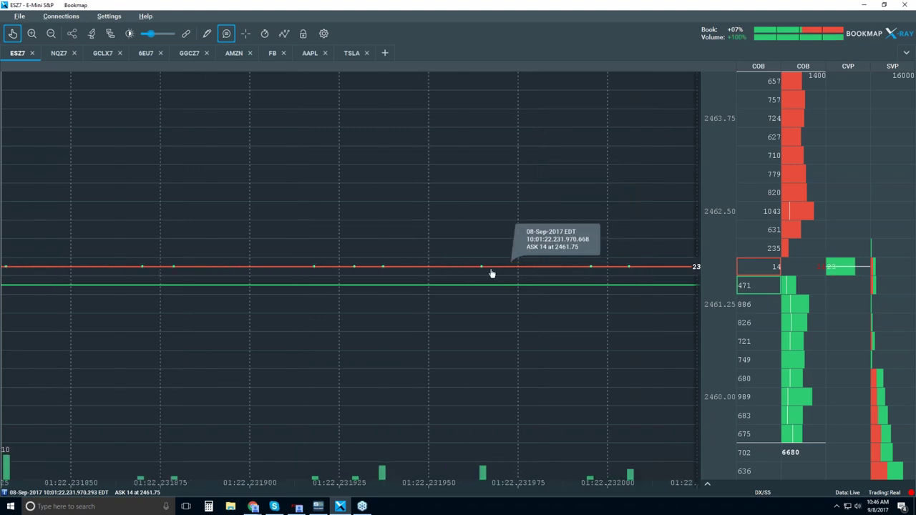
scroll(348, 278, up, 5)
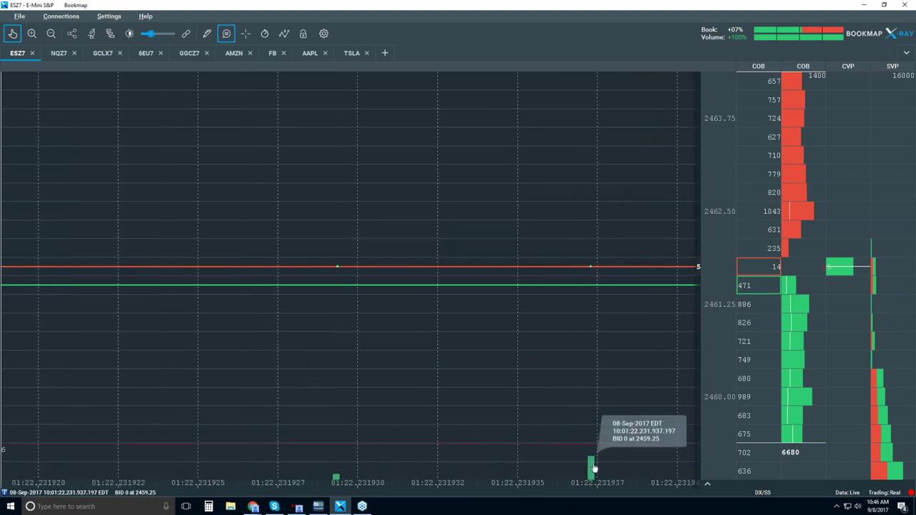
scroll(334, 276, up, 3)
scroll(298, 276, up, 3)
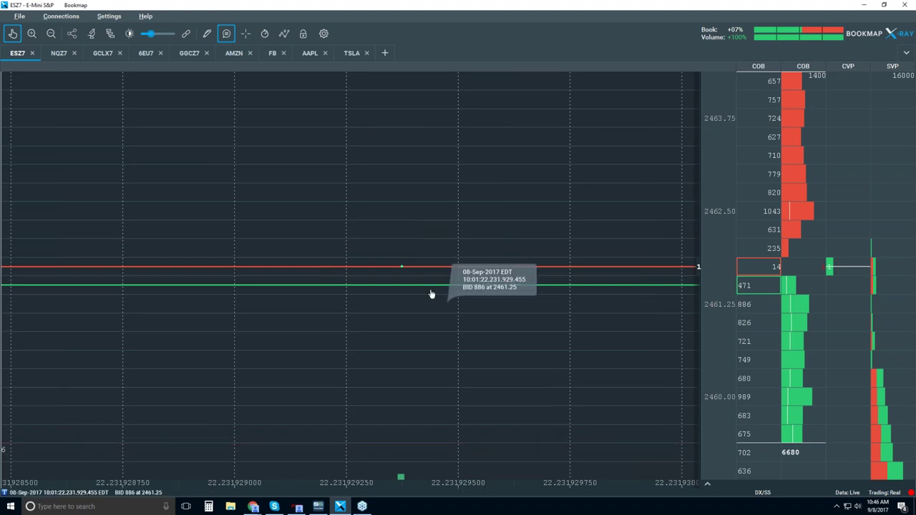
mouse_move(401, 273)
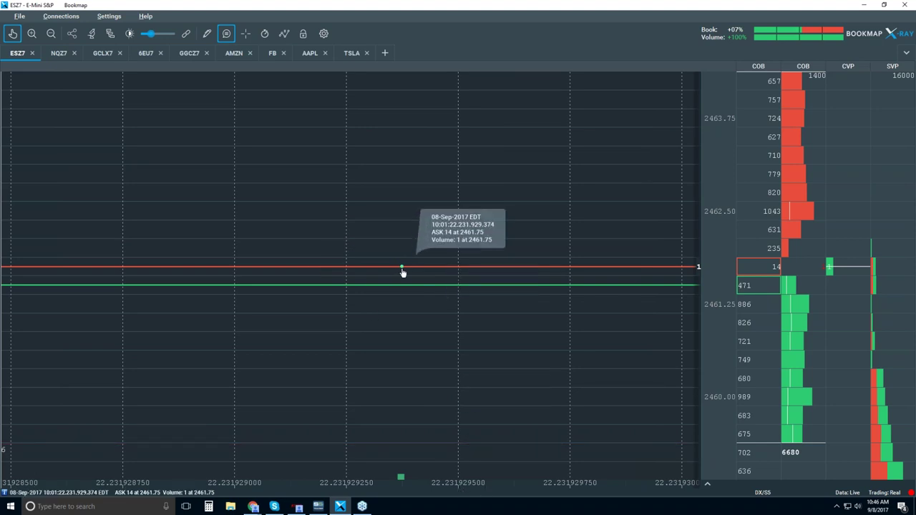
Examine the 10:01:22 trades at progressively wider time scales, out to the candlesticks between about 09:50 and 10:15.
scroll(413, 267, down, 10)
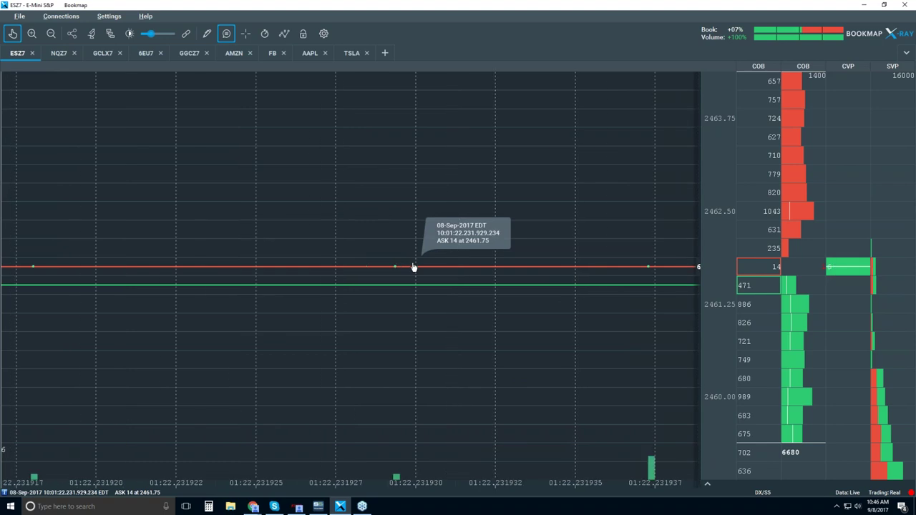
scroll(413, 267, down, 10)
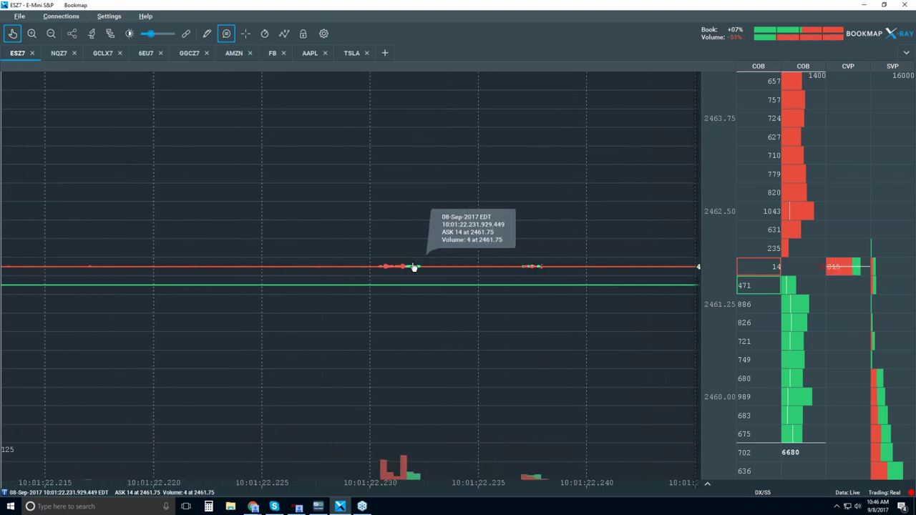
scroll(413, 267, down, 5)
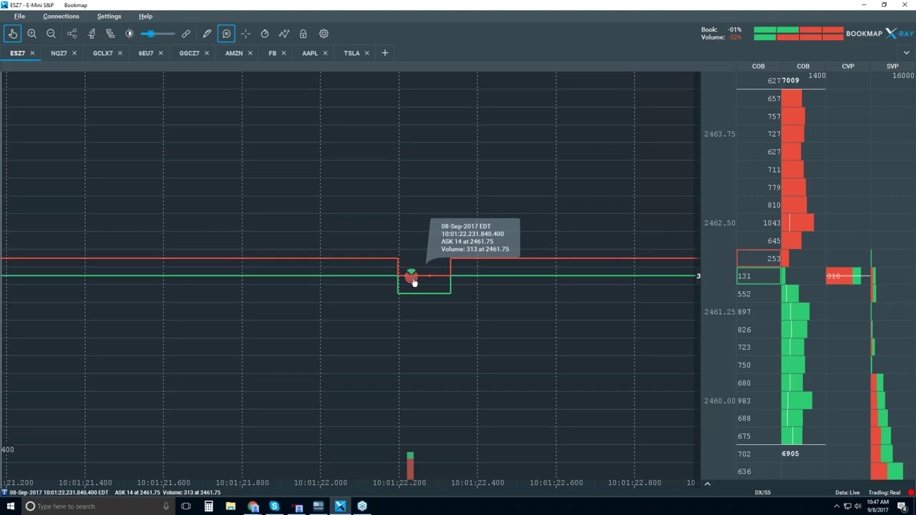
scroll(413, 282, down, 15)
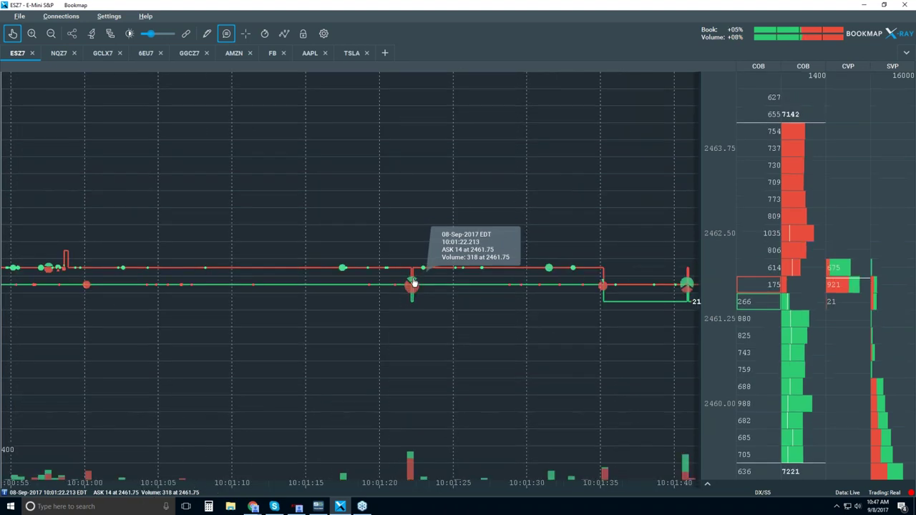
scroll(413, 282, down, 8)
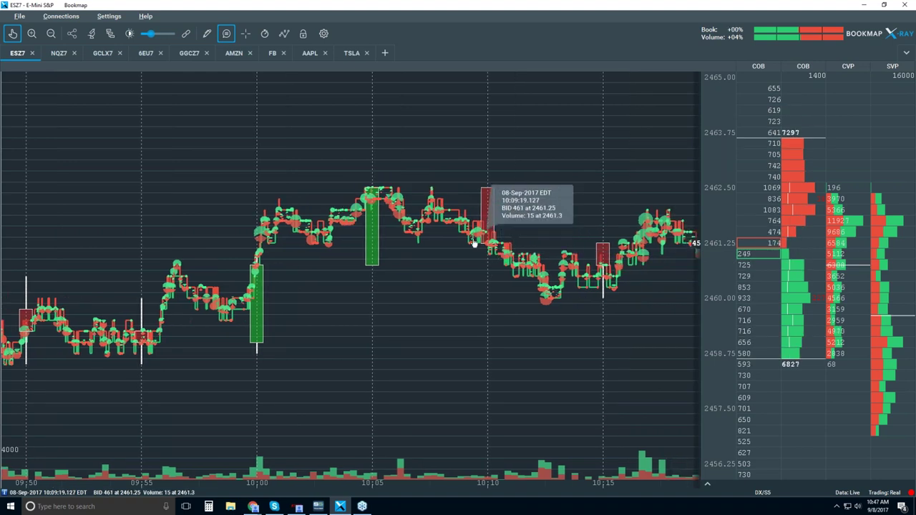
Turn off the Move tool and return the chart to the latest prices, covering roughly the last 40 minutes.
scroll(473, 243, down, 2)
scroll(473, 243, down, 2)
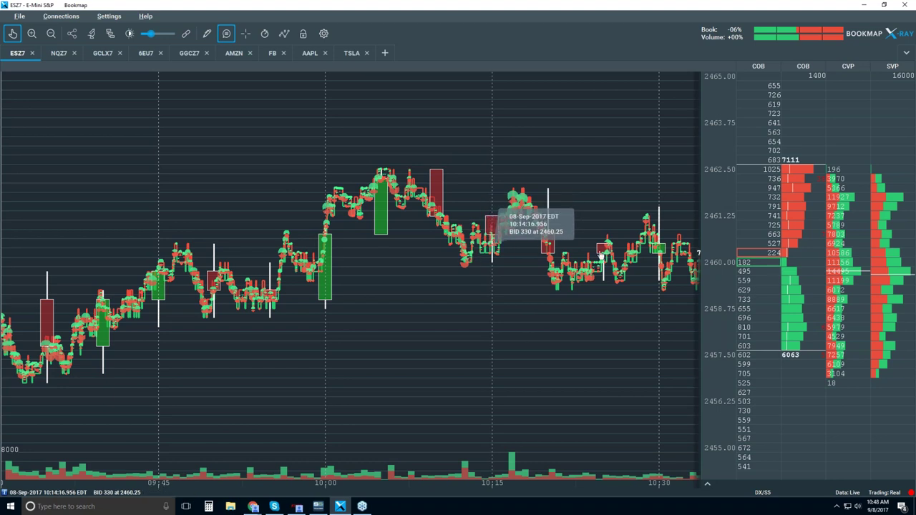
click(12, 37)
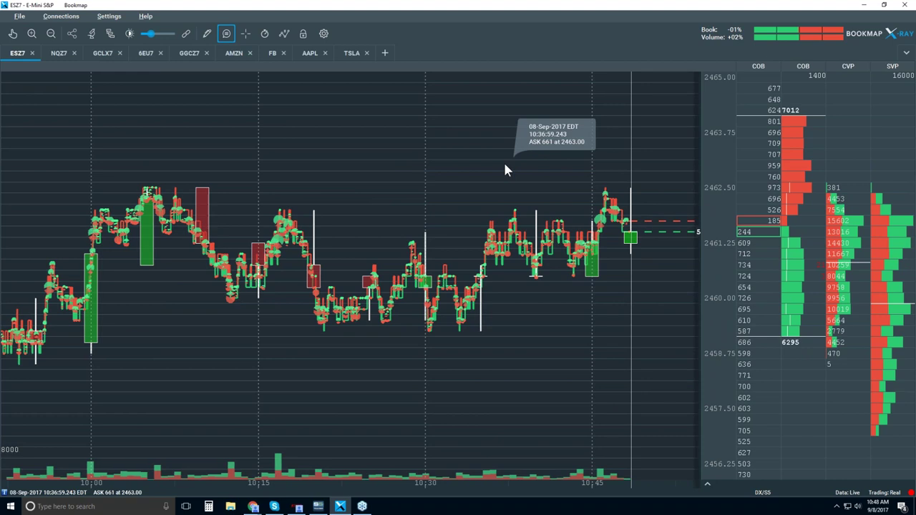
scroll(504, 170, up, 2)
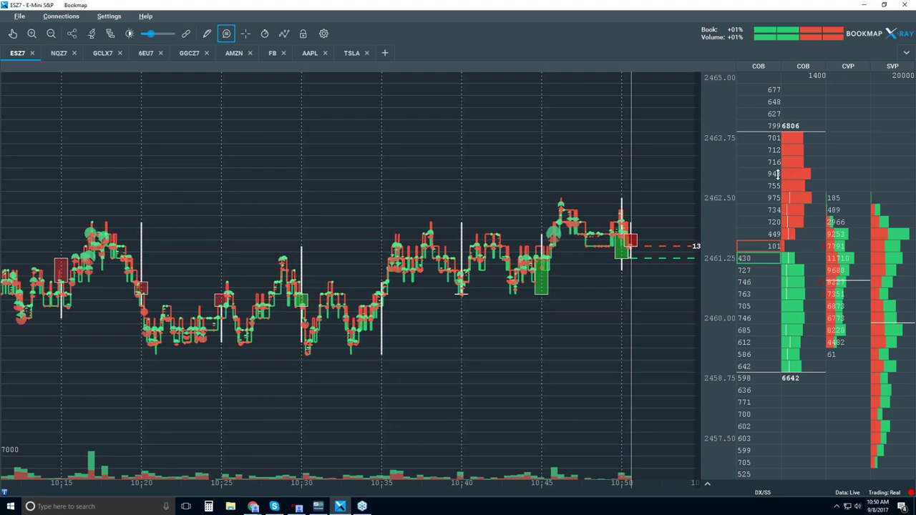
Display the Heatmap and its Extended layer behind the candlesticks, volume dots and Best Bid/Ask lines.
mouse_move(333, 129)
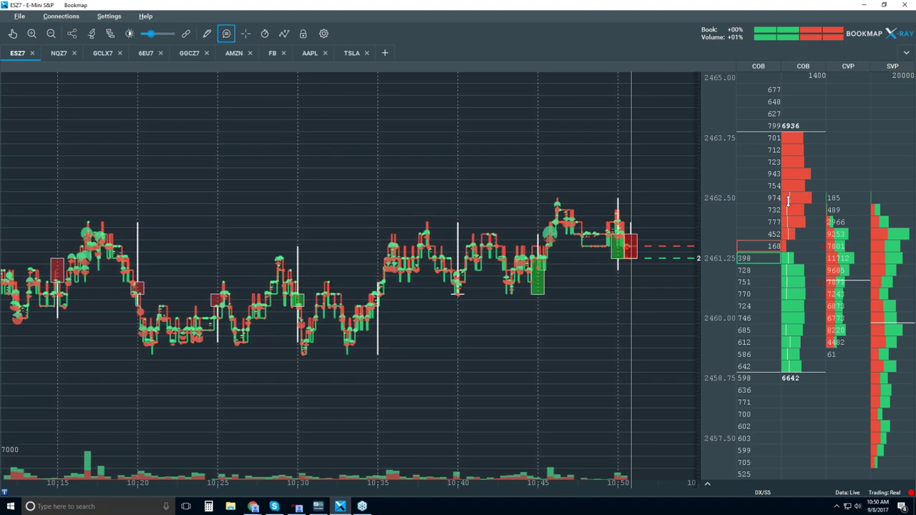
click(284, 34)
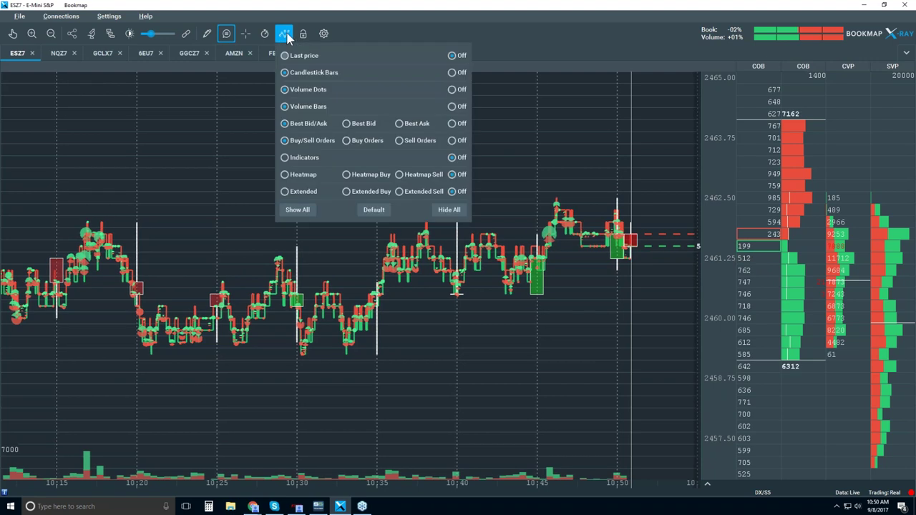
click(296, 174)
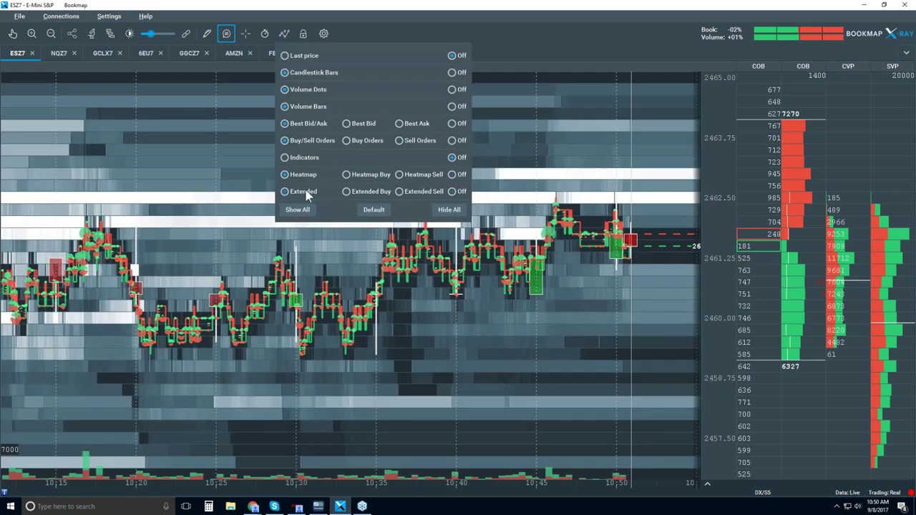
click(516, 18)
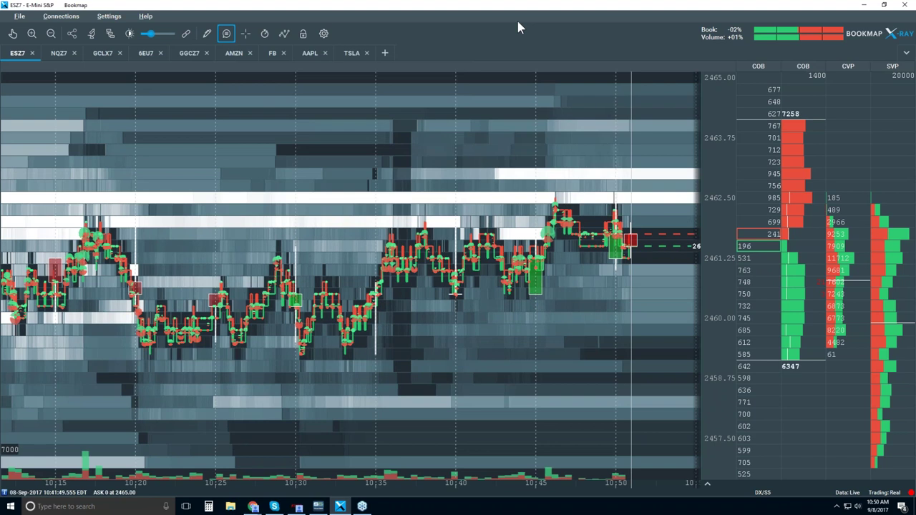
Set the ESZ7 chart's price display to 4 ticks.
mouse_move(572, 113)
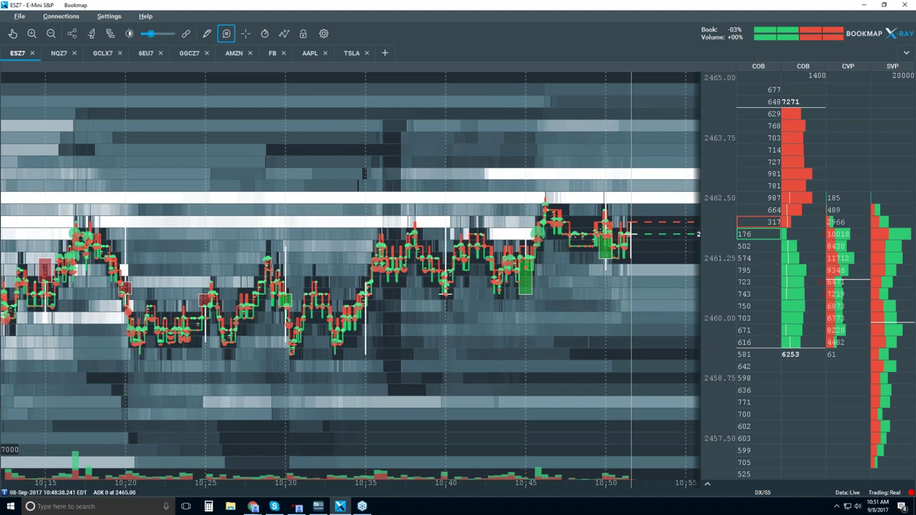
click(323, 34)
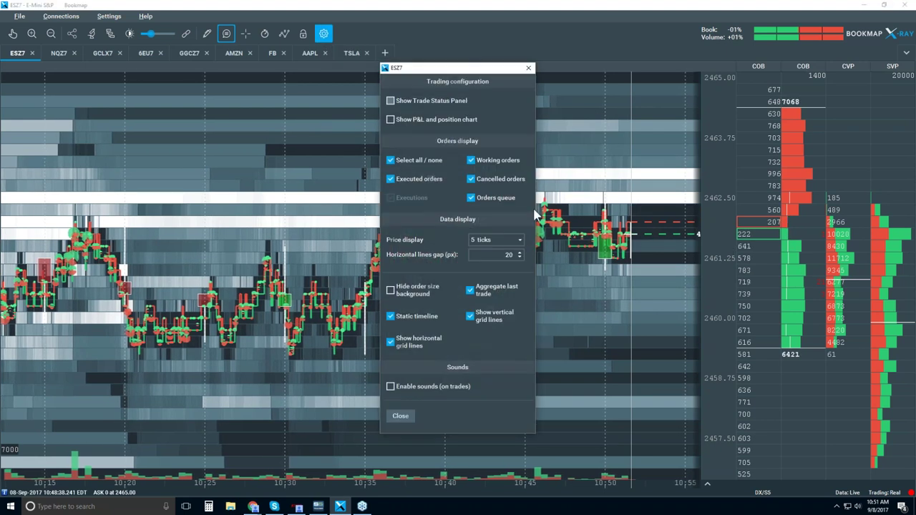
click(524, 239)
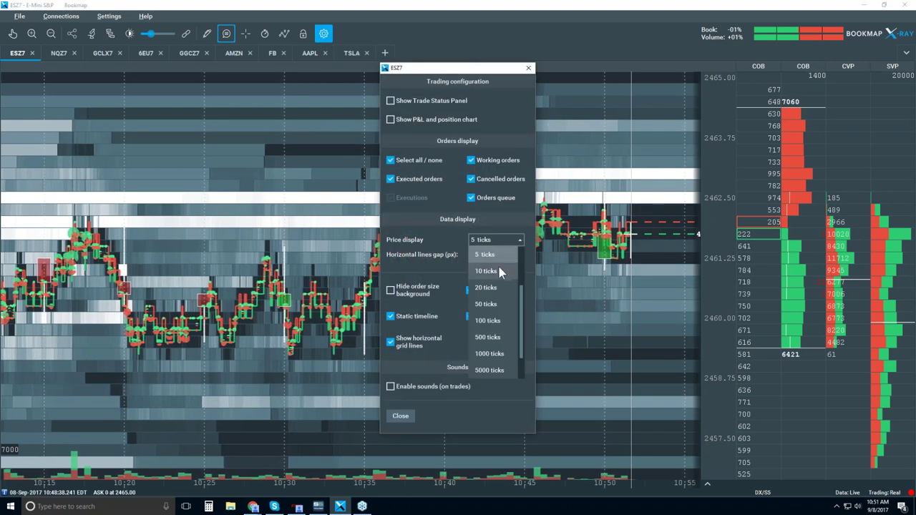
scroll(497, 286, up, 2)
click(487, 305)
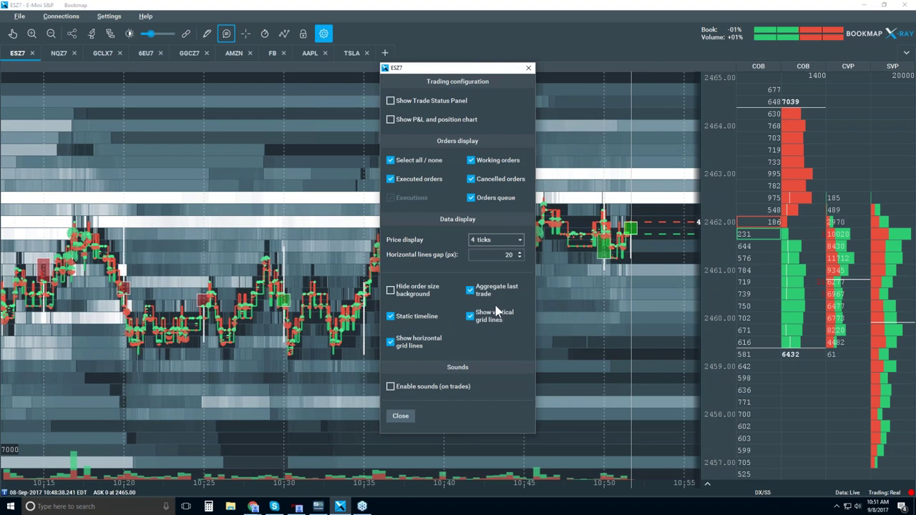
click(400, 415)
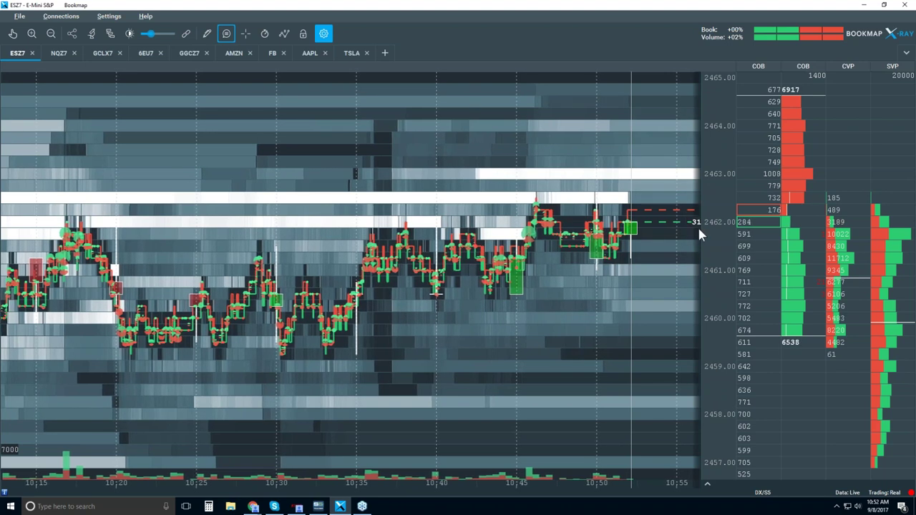
Examine the heatmap's liquidity levels around the price between about 10:46 and 10:52.
scroll(578, 174, up, 3)
scroll(578, 174, up, 5)
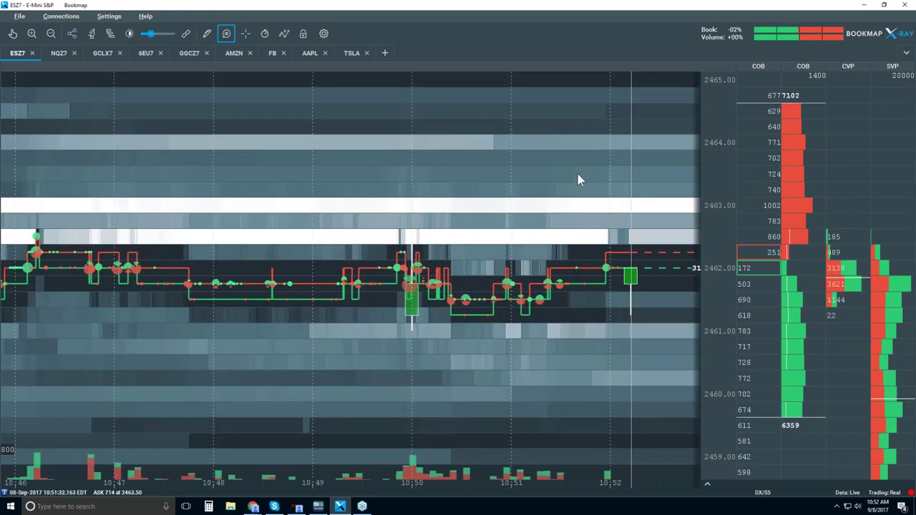
mouse_move(632, 236)
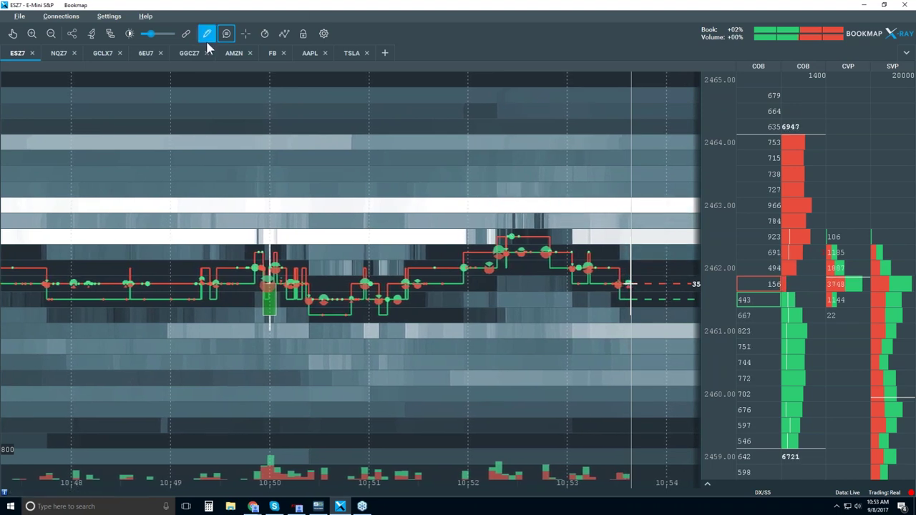
Turn off the chart's data tooltip and show the heatmap for the whole session since 09:30.
click(226, 34)
scroll(514, 206, down, 5)
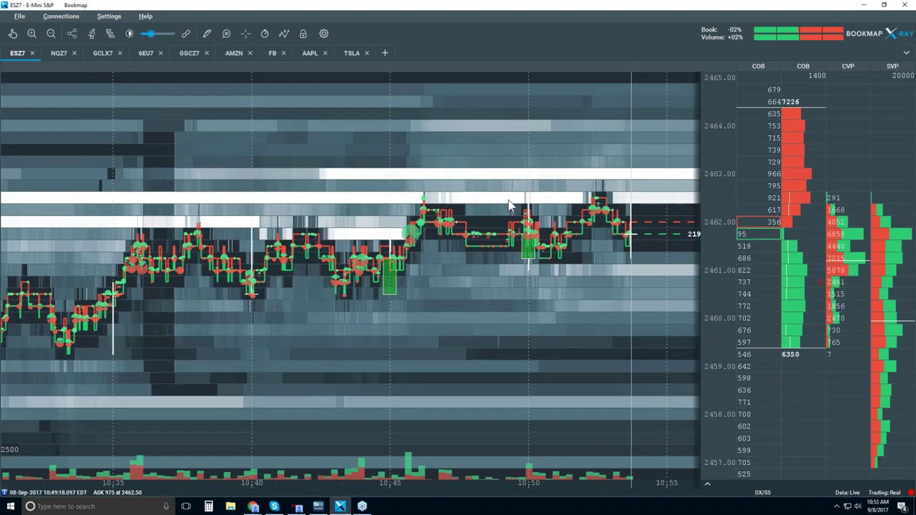
scroll(527, 209, down, 2)
scroll(528, 208, down, 3)
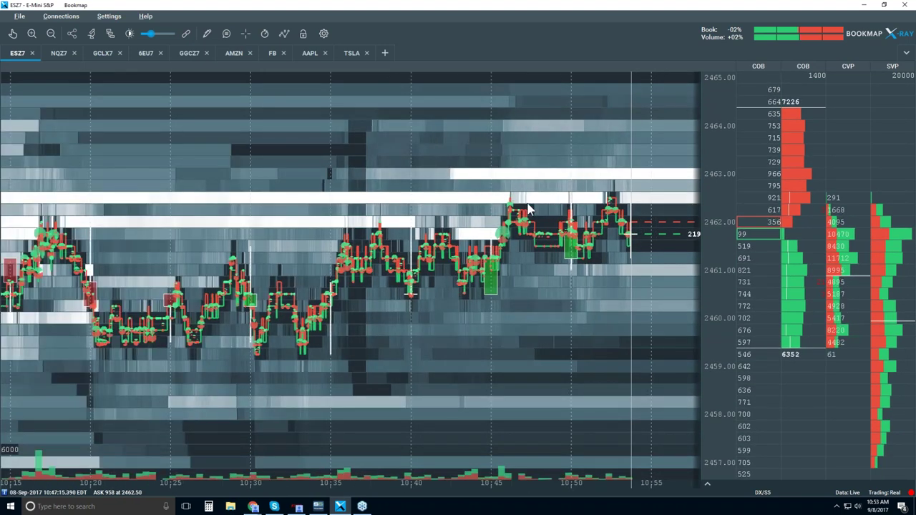
scroll(530, 208, down, 1)
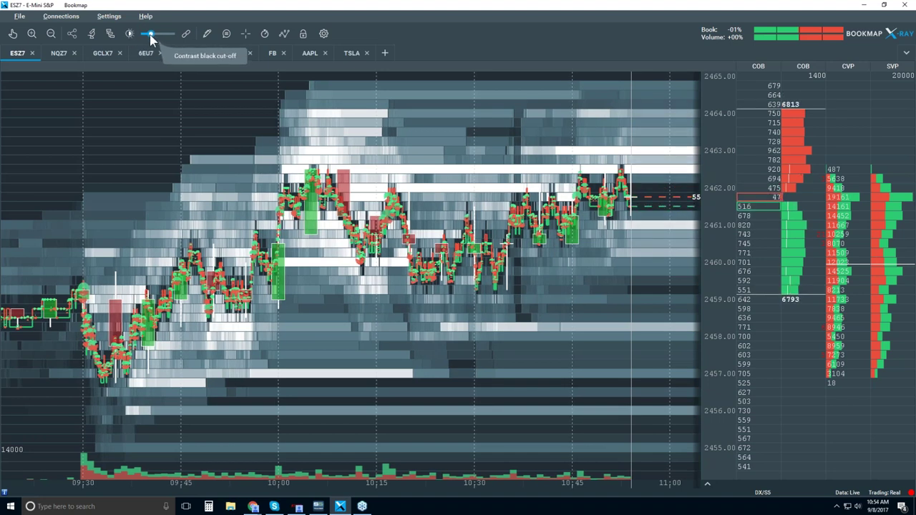
Adjust the heatmap's contrast configuration, with the black cut-off at about 40 and the white cut-off at about 95.
drag(151, 34, 164, 35)
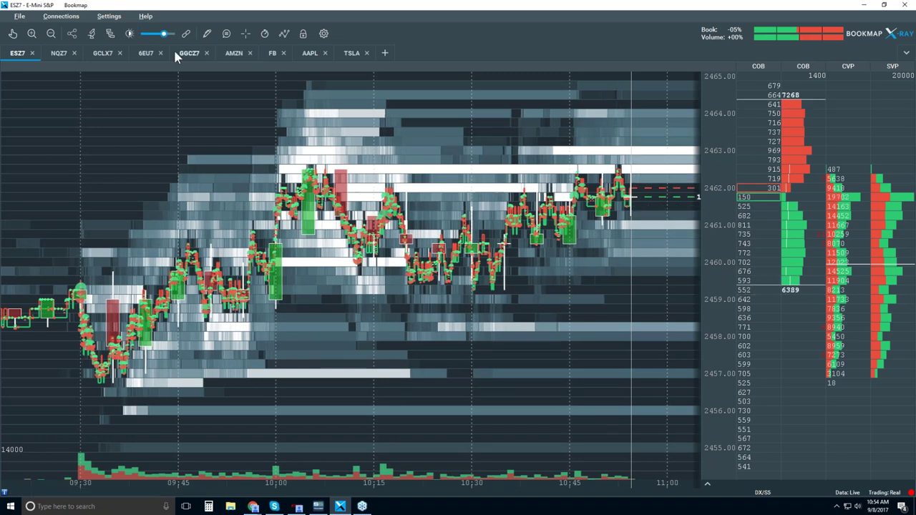
click(130, 33)
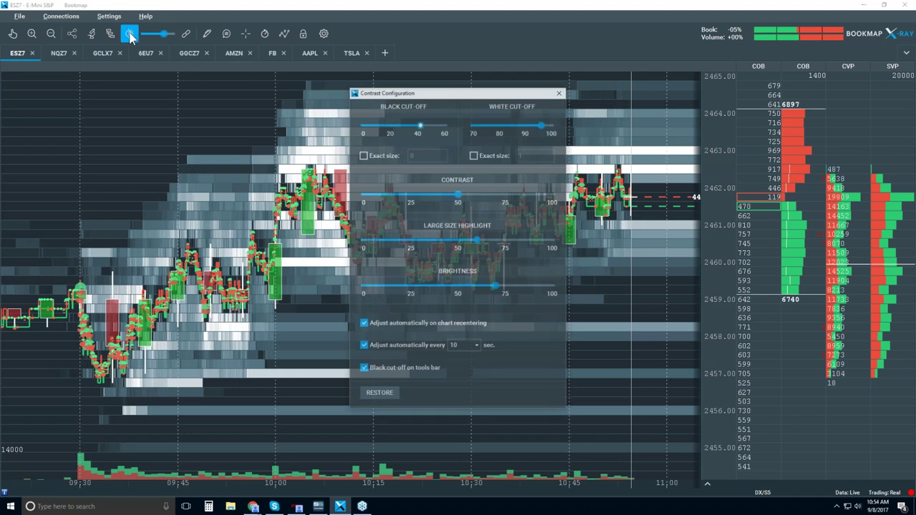
drag(435, 92, 212, 85)
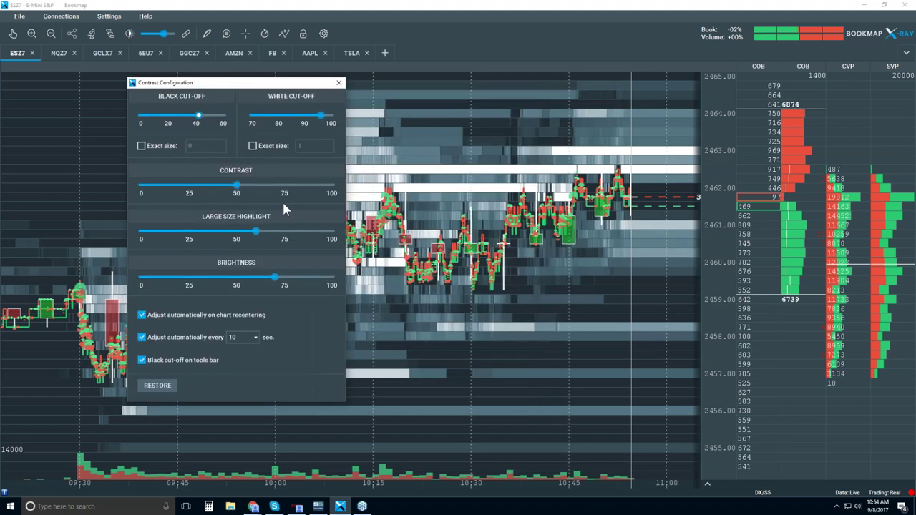
drag(203, 122, 197, 123)
click(313, 123)
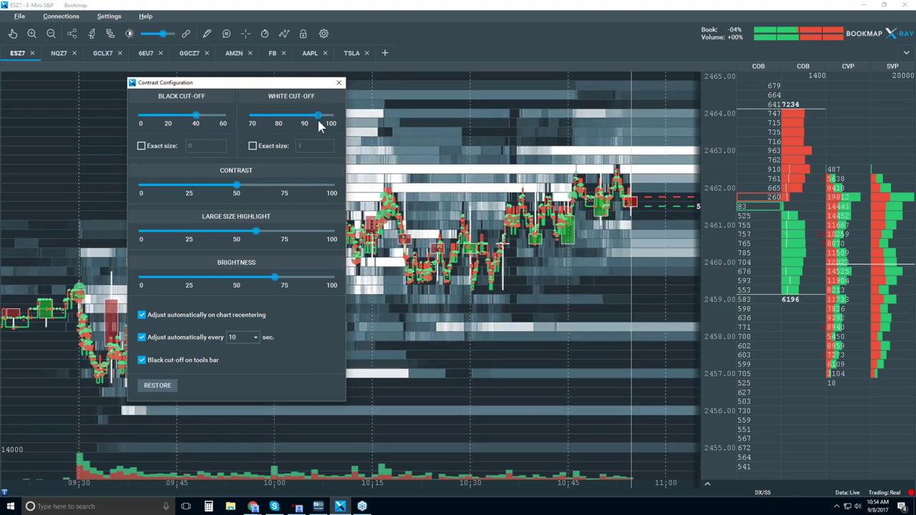
drag(313, 123, 320, 126)
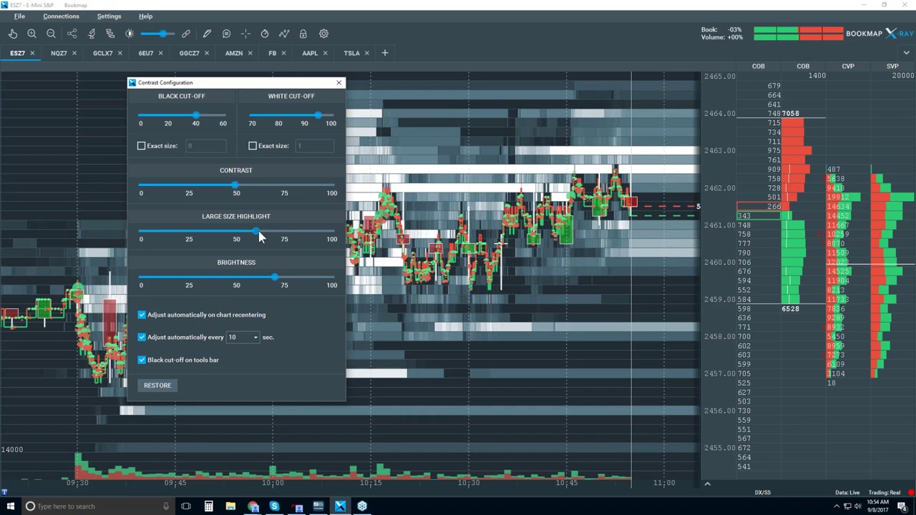
Set the heatmap's large size highlight to about 85 and its brightness to about 5.
drag(259, 231, 311, 231)
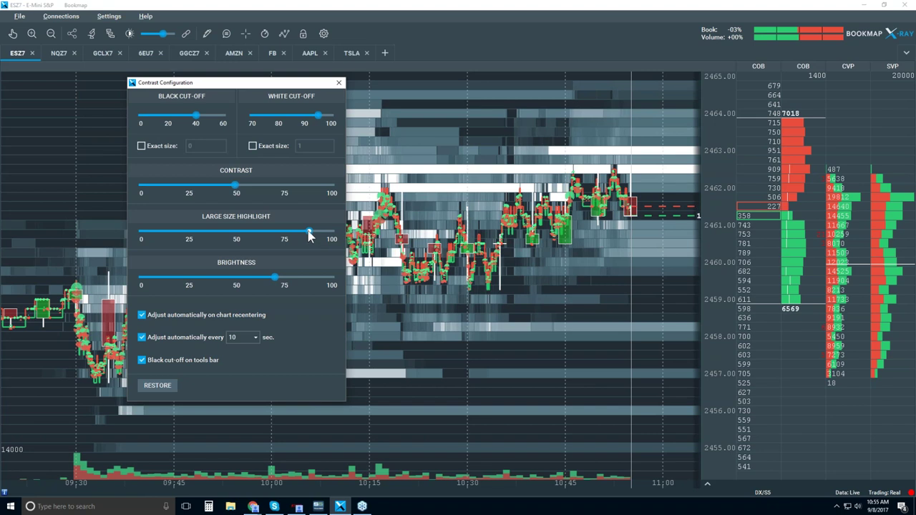
mouse_move(310, 232)
mouse_down()
mouse_move(338, 240)
mouse_move(304, 232)
mouse_up()
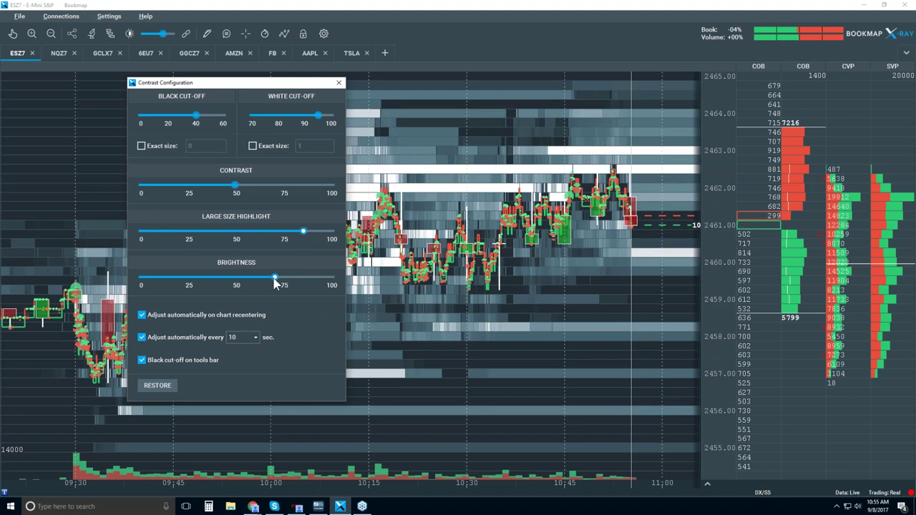
drag(278, 281, 152, 281)
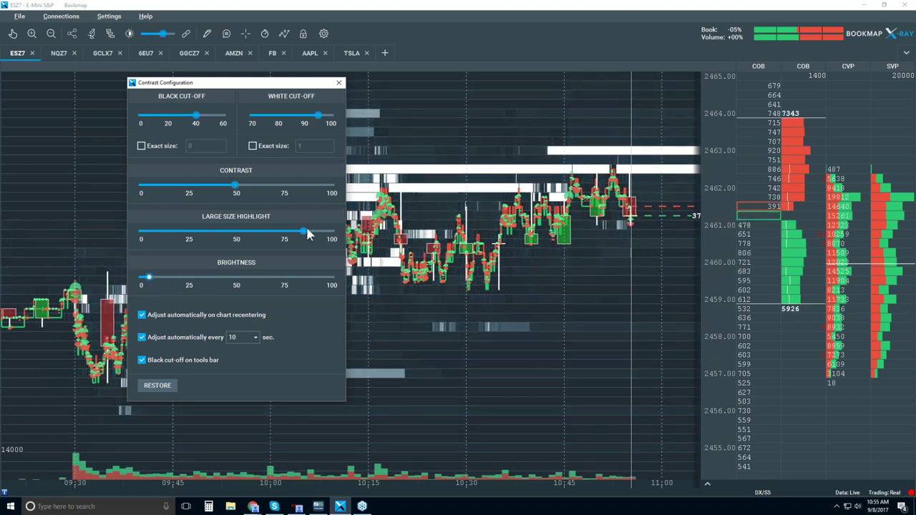
Raise the heatmap's large size highlight to 100 and view its effect across the whole chart.
drag(305, 234, 336, 238)
drag(300, 87, 177, 303)
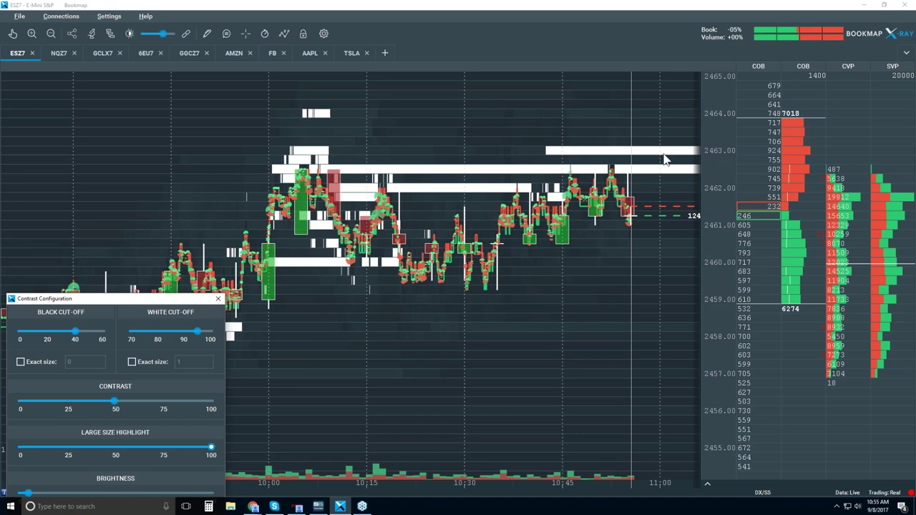
drag(168, 307, 259, 126)
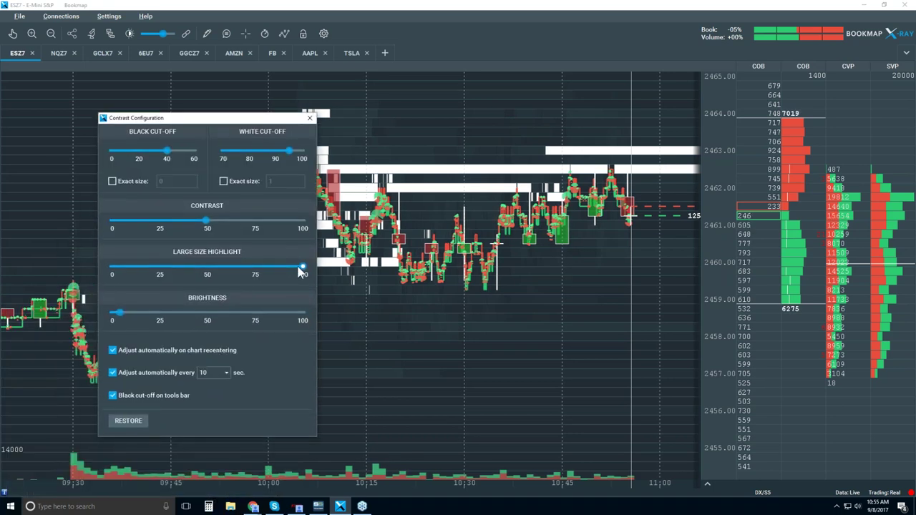
Set the heatmap's large size highlight to about 60 and its brightness to about 22, closing the contrast configuration.
drag(303, 271, 237, 270)
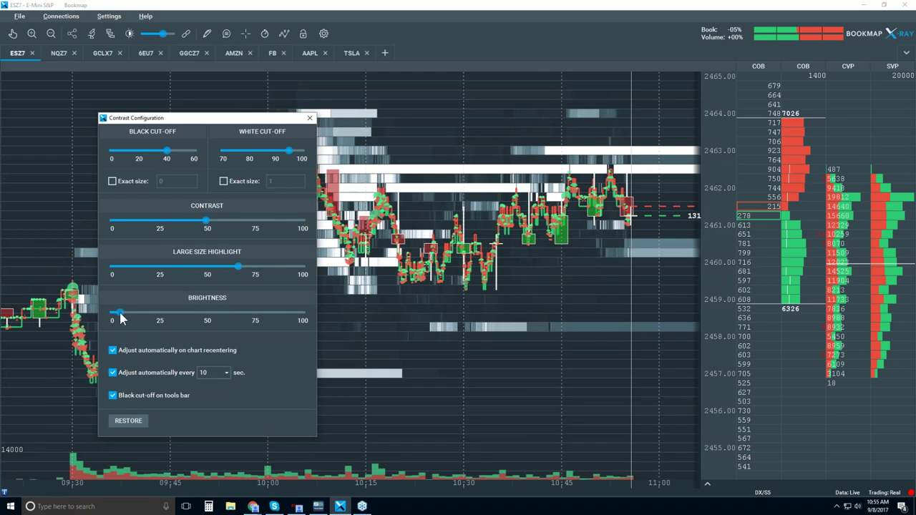
drag(132, 320, 151, 322)
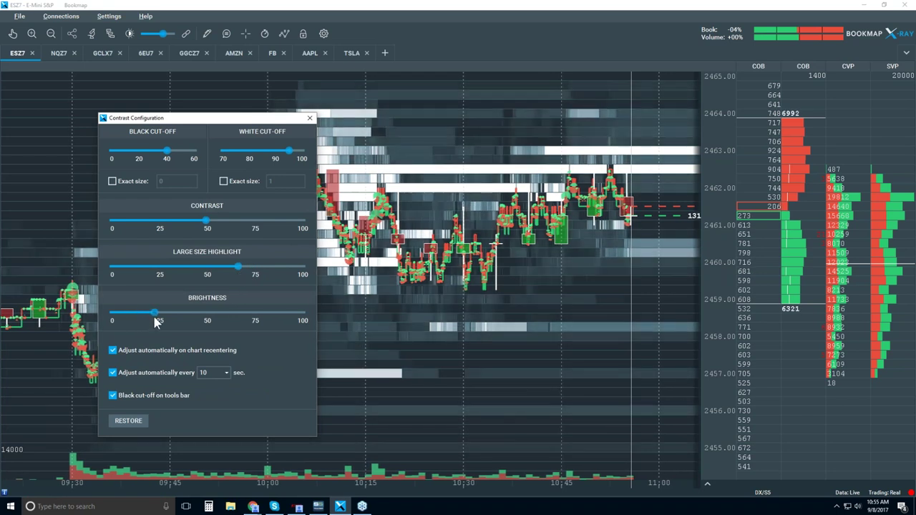
drag(226, 265, 228, 268)
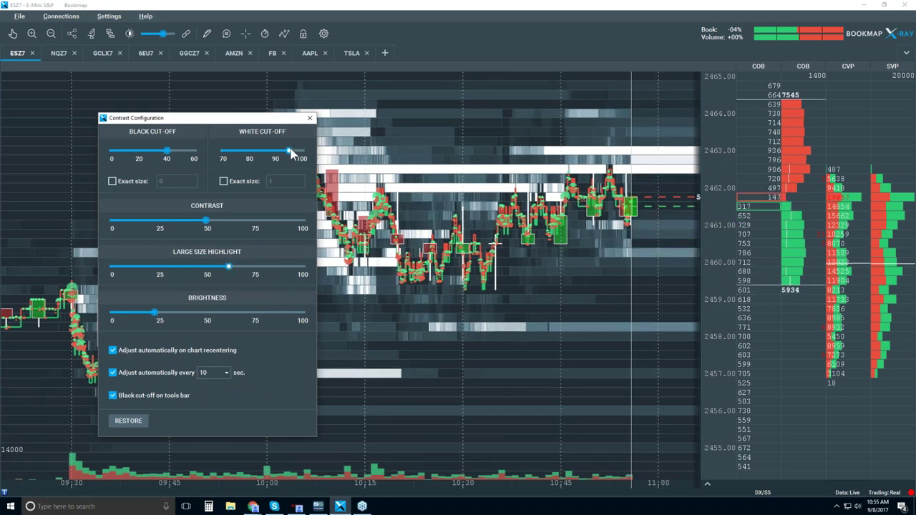
drag(288, 151, 289, 153)
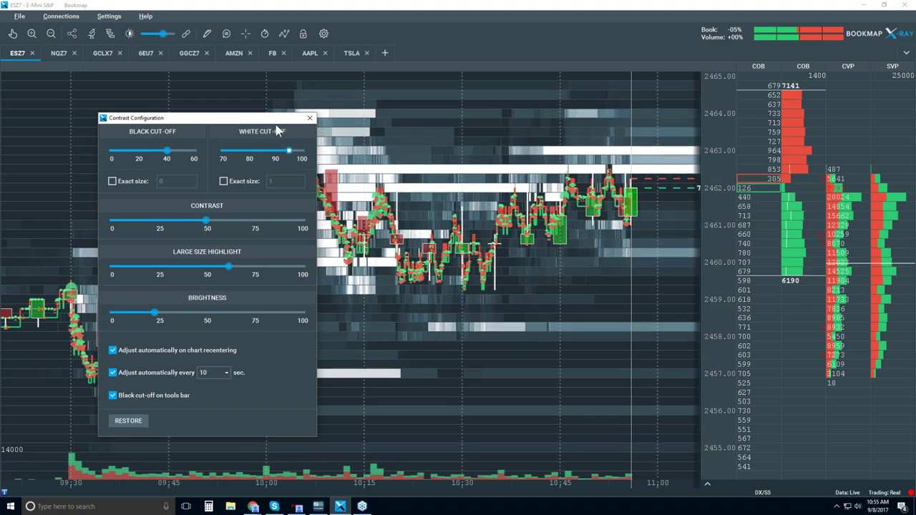
click(311, 119)
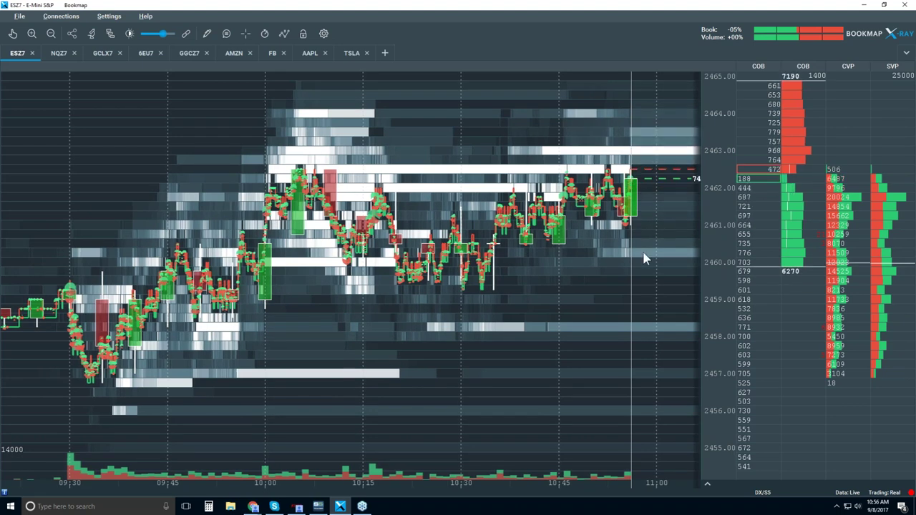
Lower the heatmap's black cut-off to about 35 while viewing the price action from about 10:35 onward.
scroll(600, 159, up, 3)
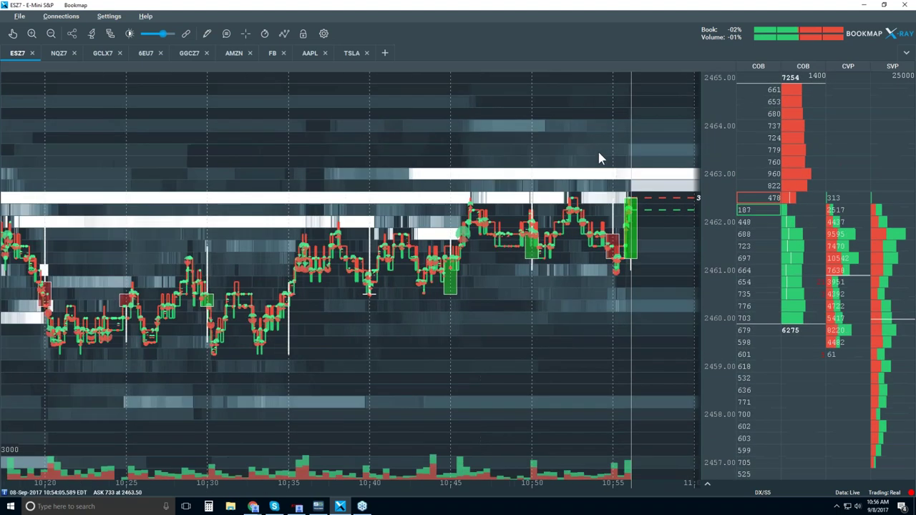
scroll(600, 159, up, 3)
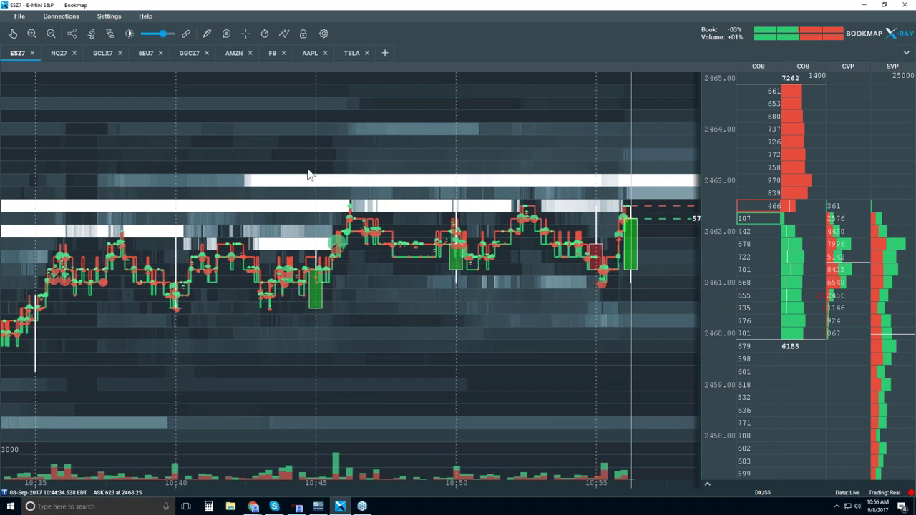
click(130, 34)
drag(419, 94, 195, 94)
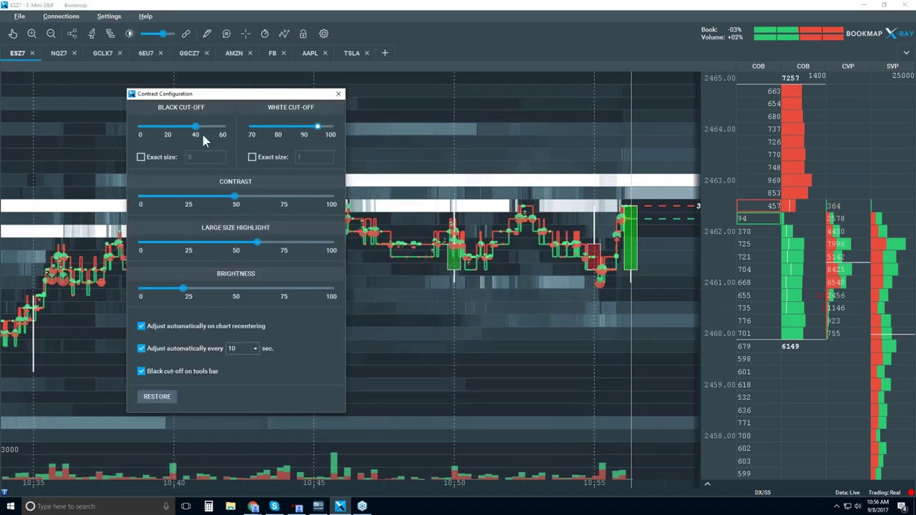
drag(203, 128, 192, 132)
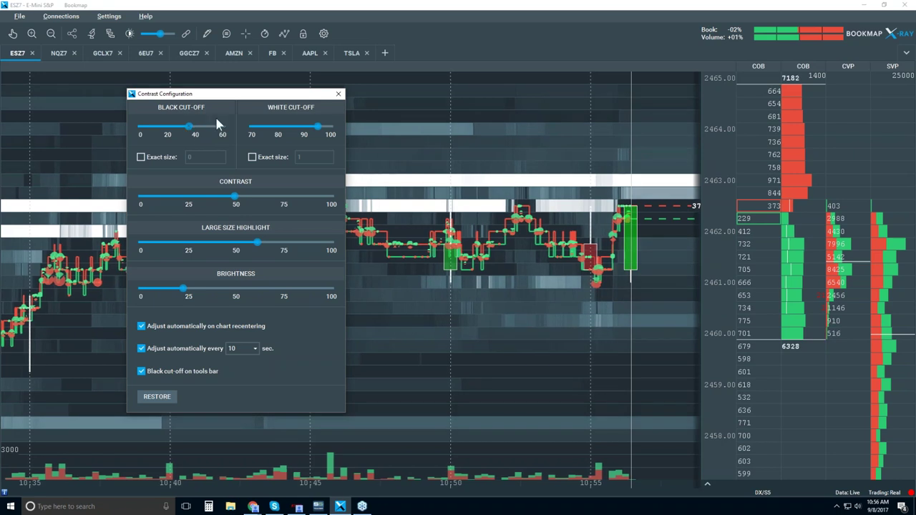
click(339, 93)
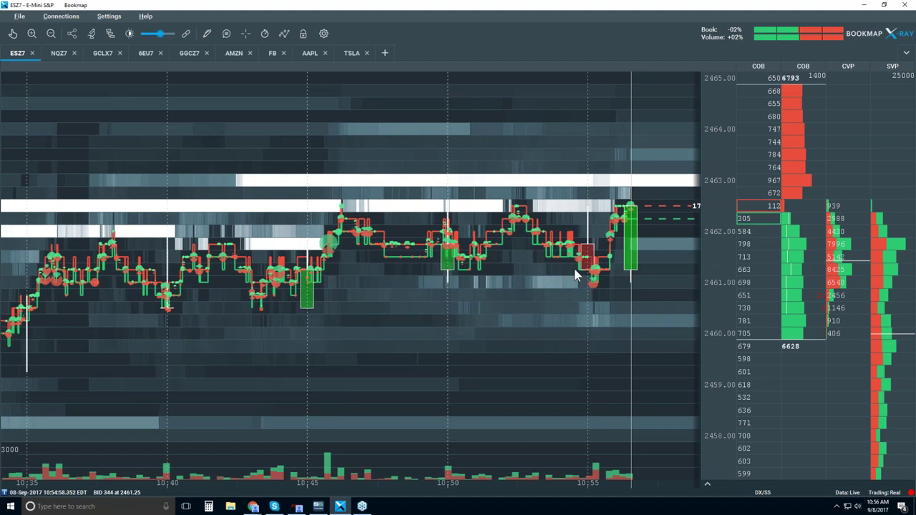
Hide the candlestick bars on the ESZ7 chart.
scroll(575, 277, down, 1)
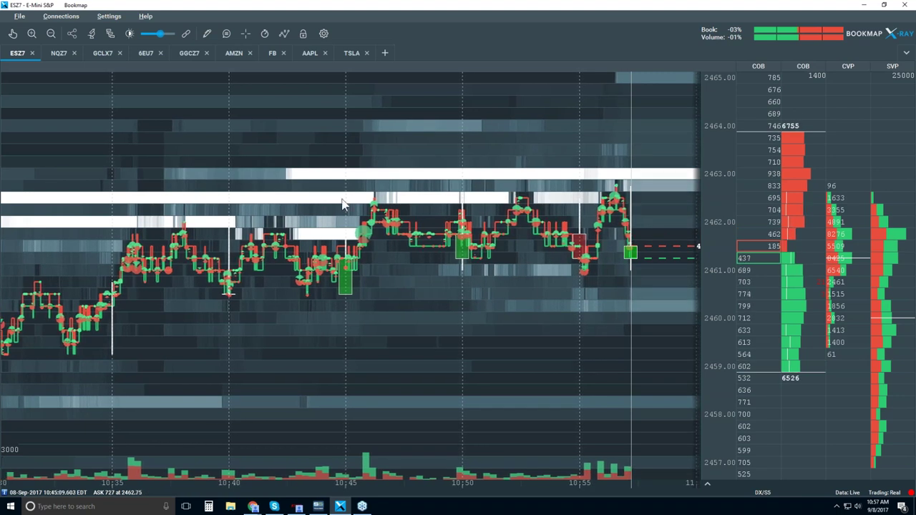
scroll(469, 219, down, 3)
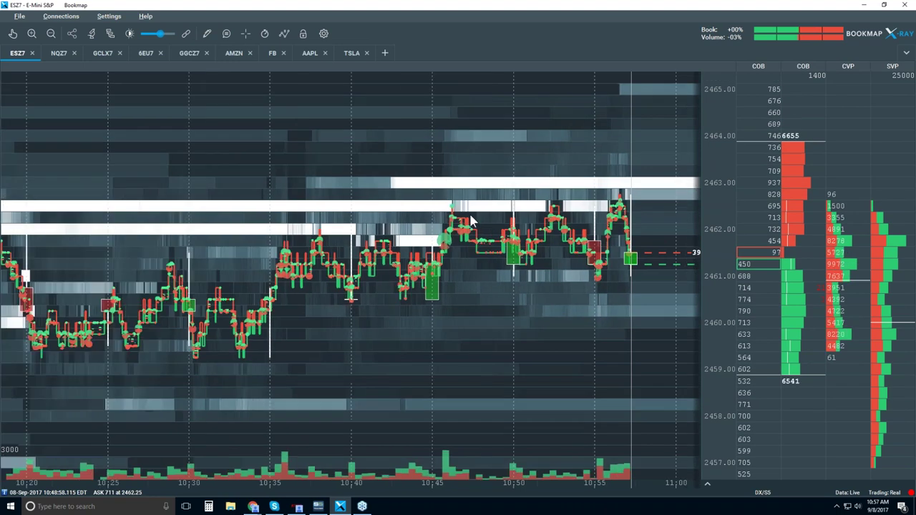
scroll(471, 220, down, 2)
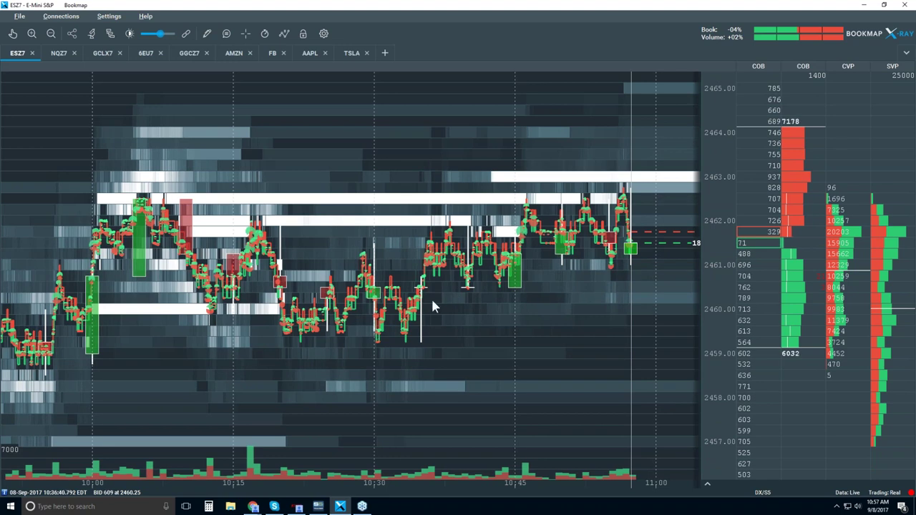
click(283, 36)
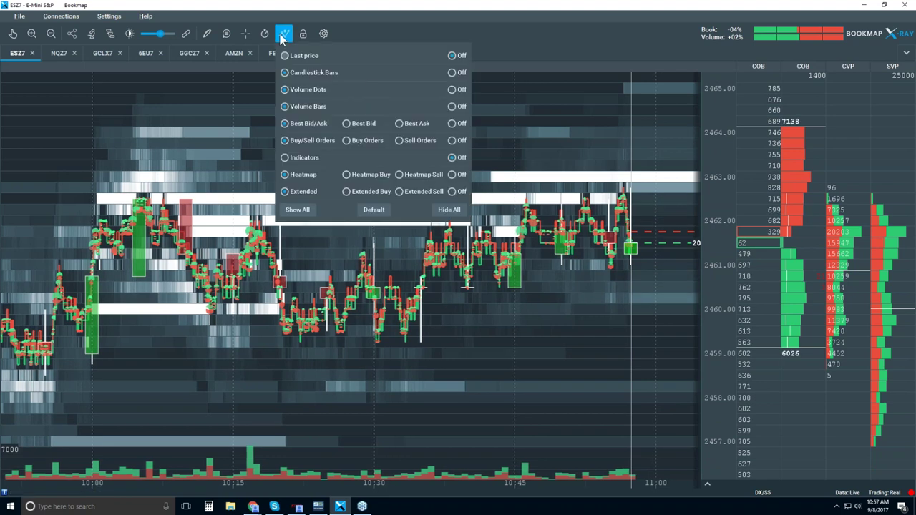
click(452, 73)
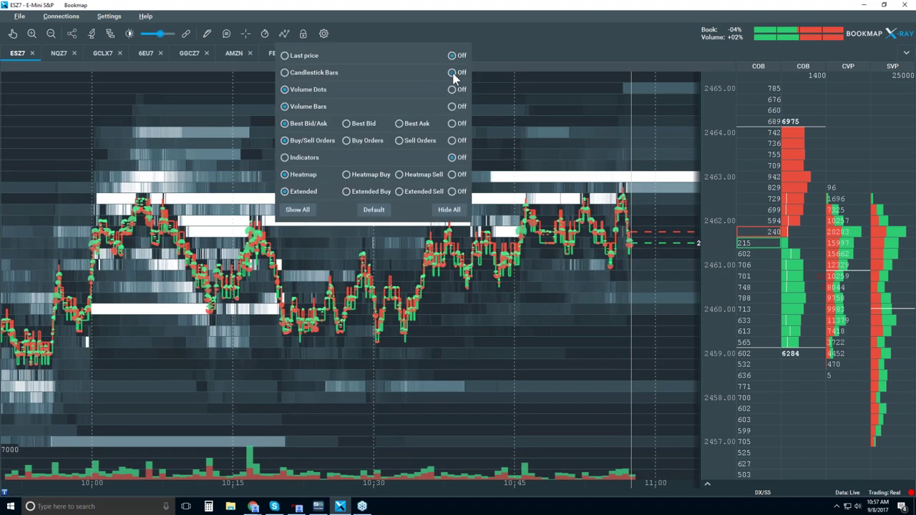
click(509, 21)
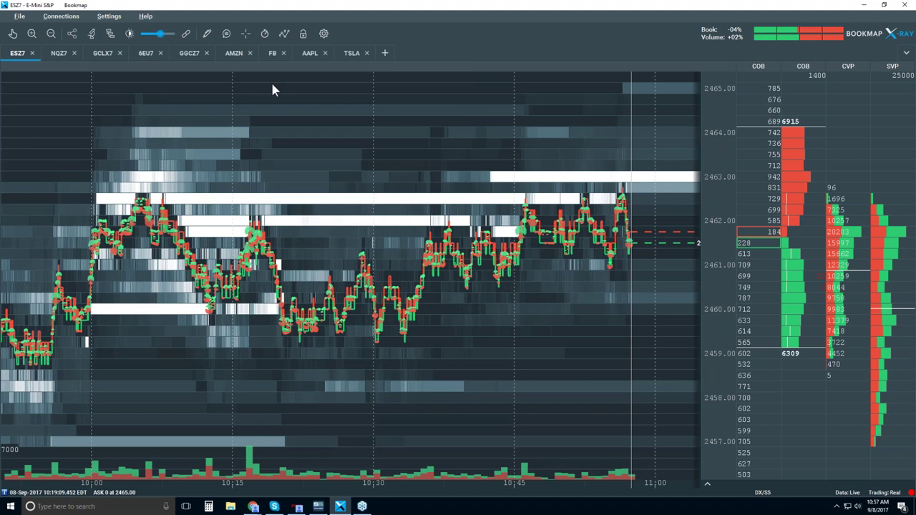
scroll(379, 242, down, 2)
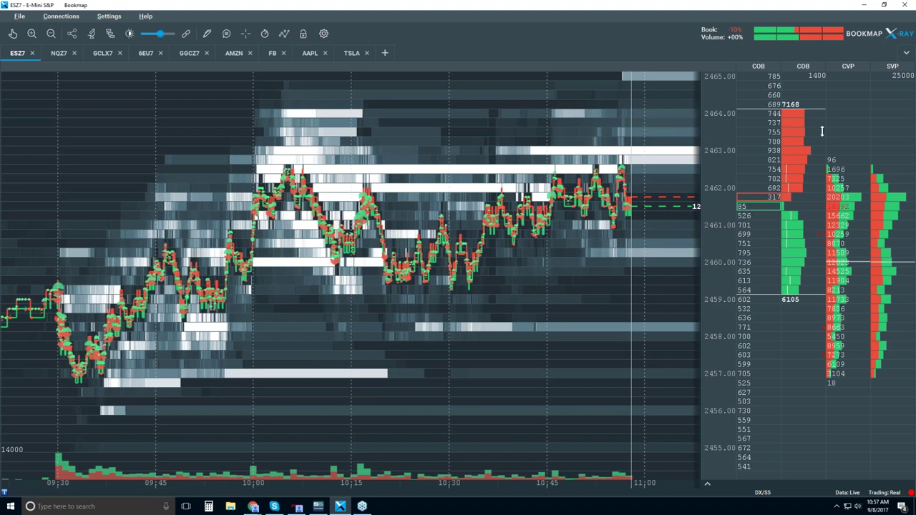
Cluster the volume dots by time with a 5 min interval in the studies configuration.
click(91, 33)
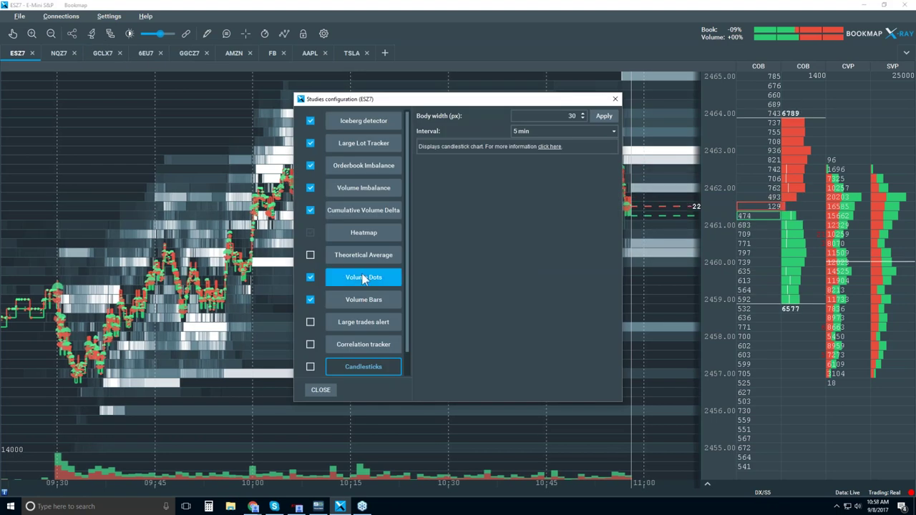
click(362, 277)
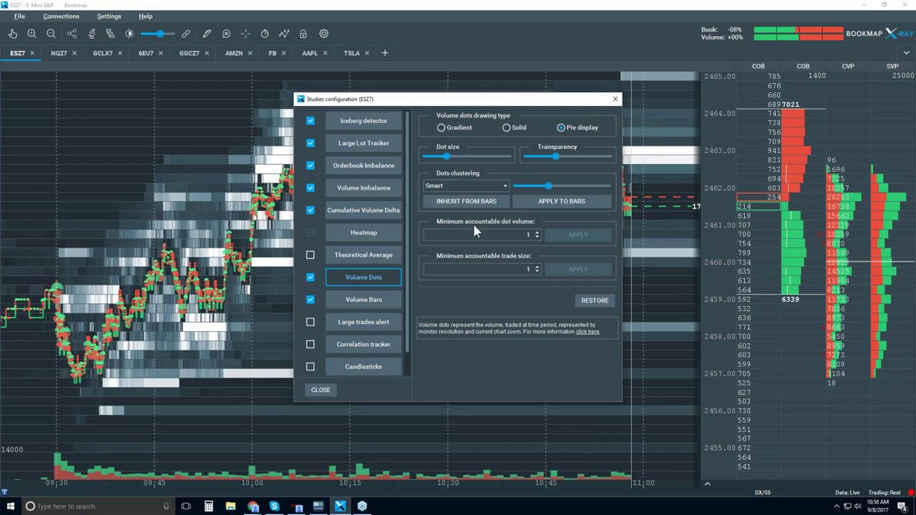
click(506, 188)
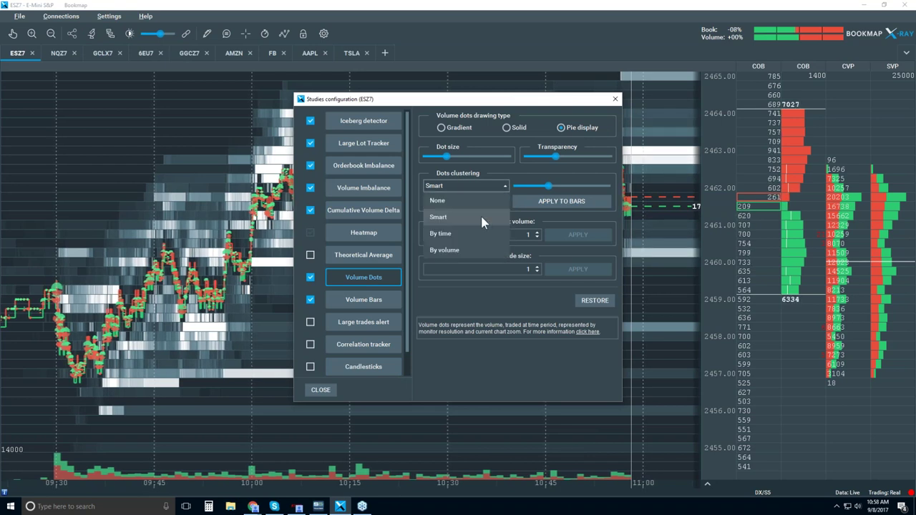
click(445, 232)
click(609, 186)
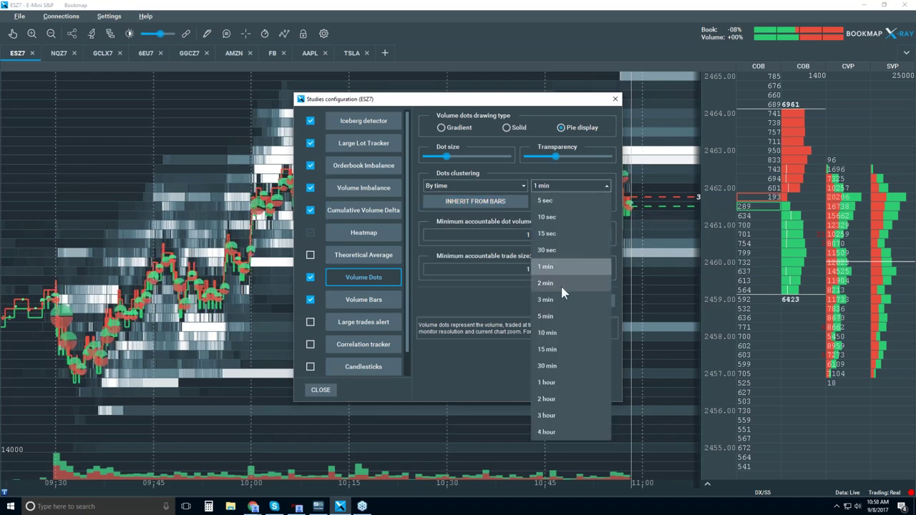
click(561, 317)
drag(484, 103, 459, 116)
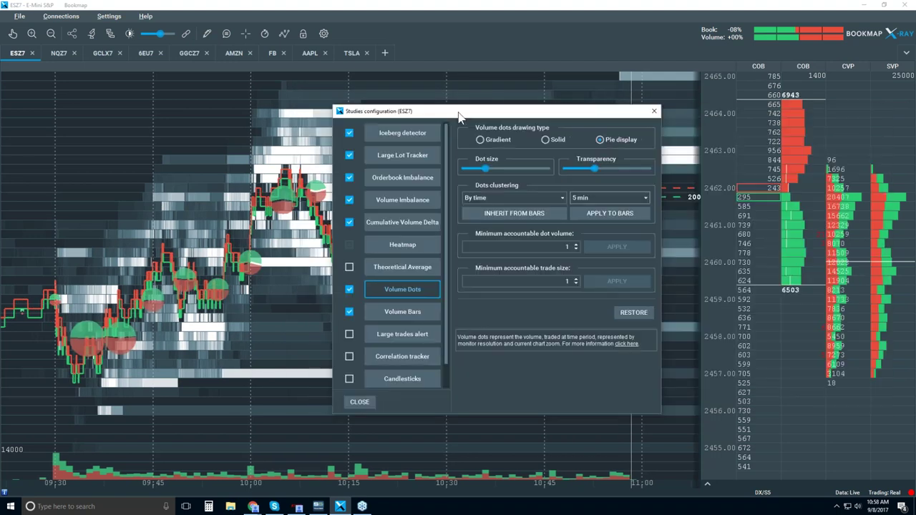
Cluster the volume dots by volume with a size of 5000 and uncover the chart to view them.
click(610, 200)
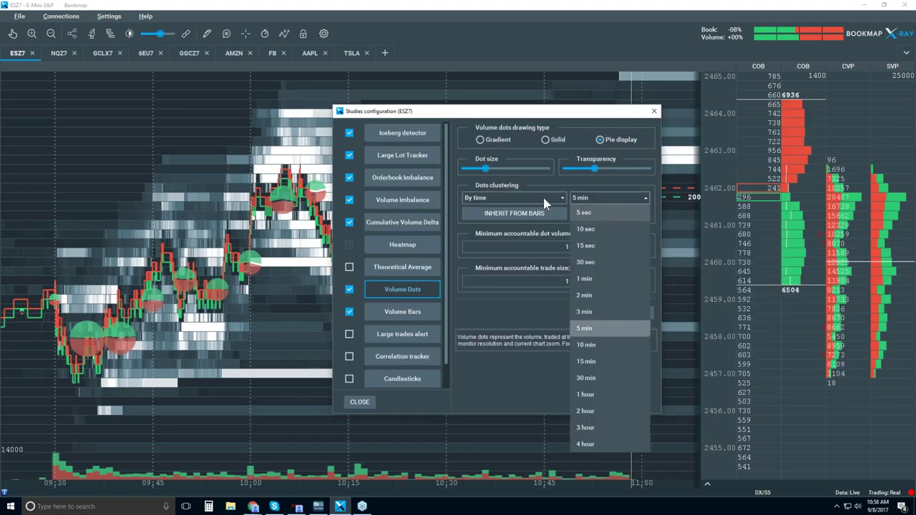
click(602, 200)
click(543, 197)
click(505, 262)
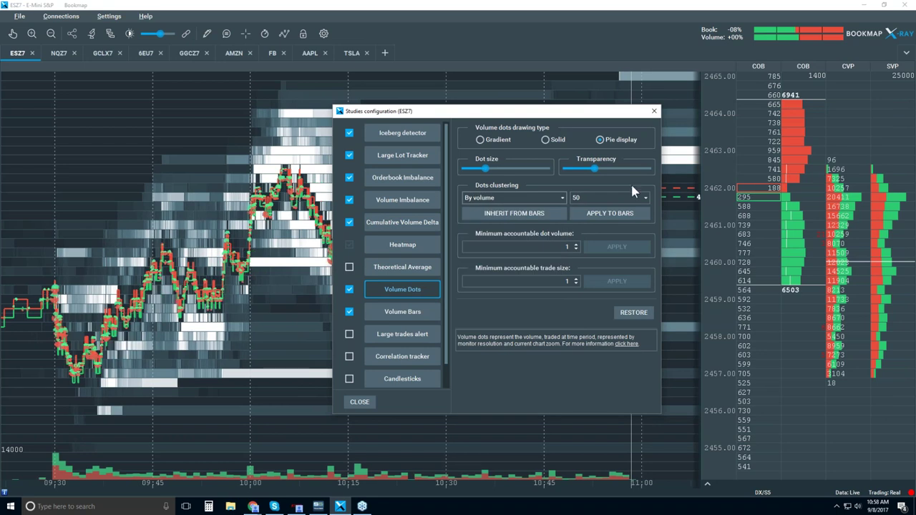
click(622, 198)
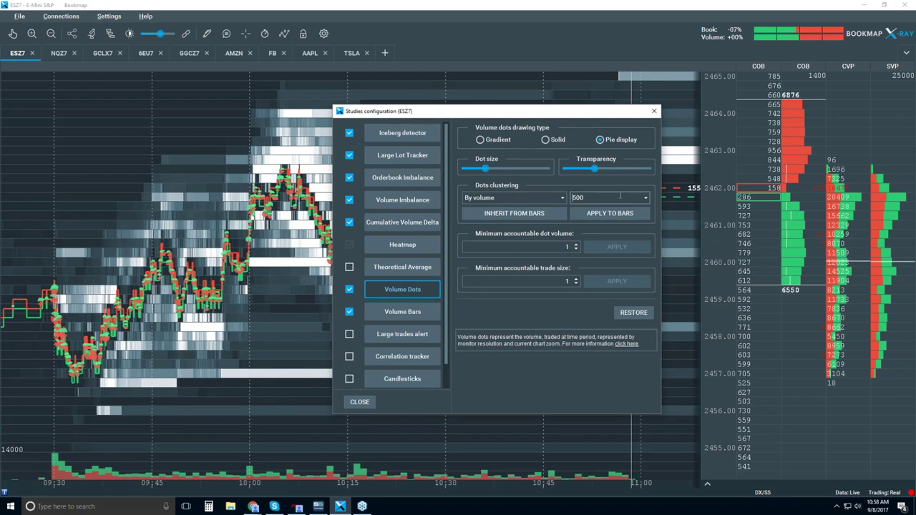
key(BackSpace)
key(BackSpace)
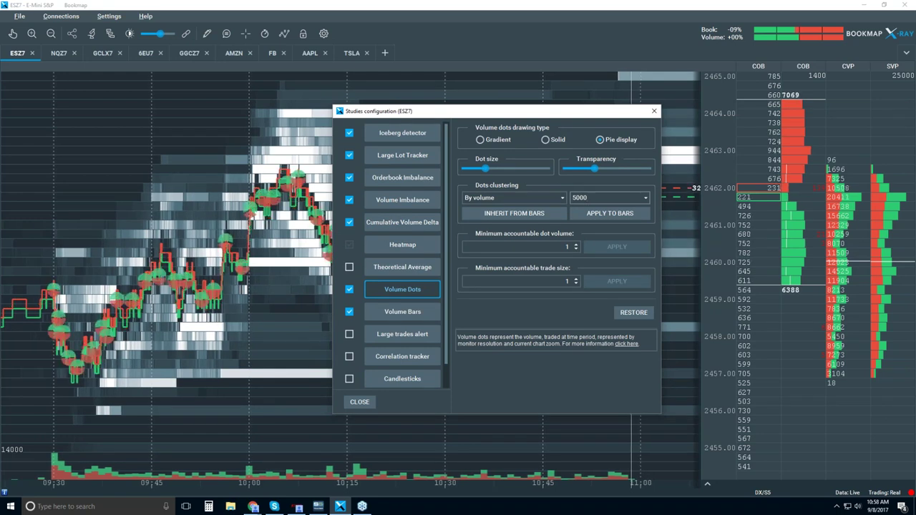
drag(508, 113, 770, 82)
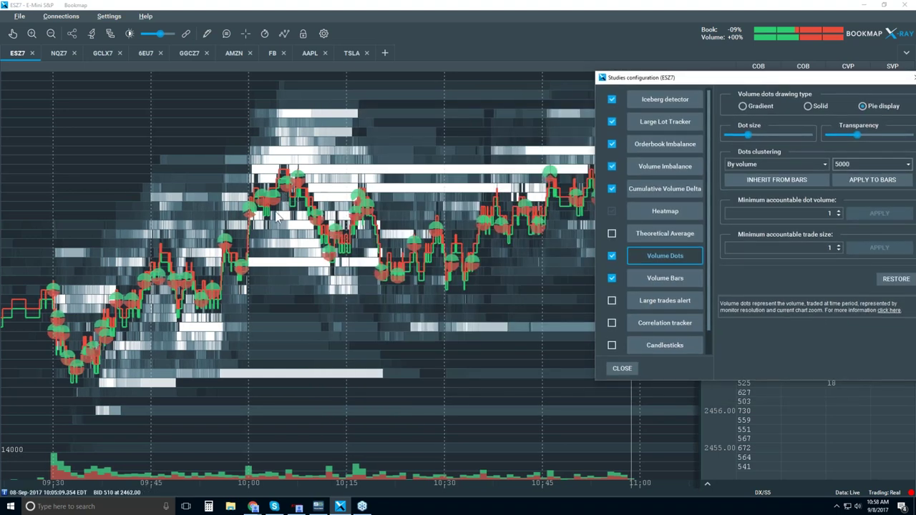
Set the volume dots clustering back to Smart and close the studies configuration.
drag(680, 82, 390, 80)
click(497, 165)
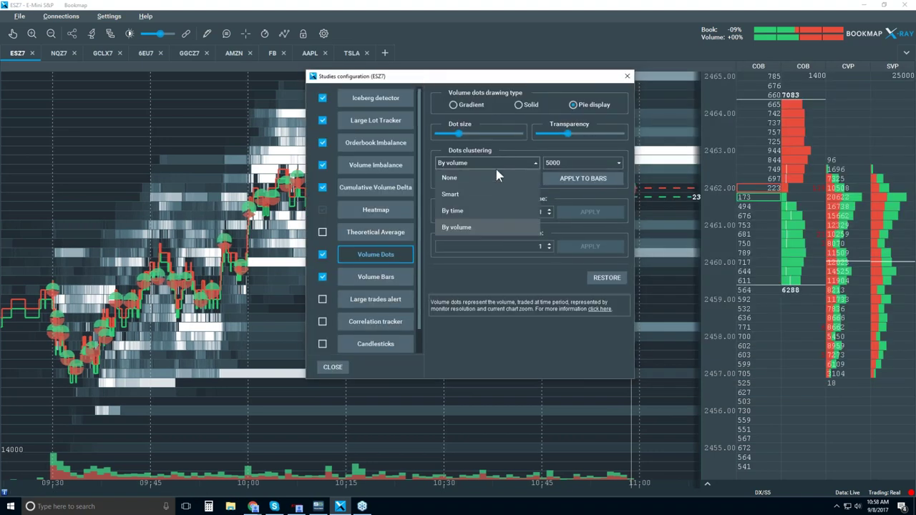
click(451, 195)
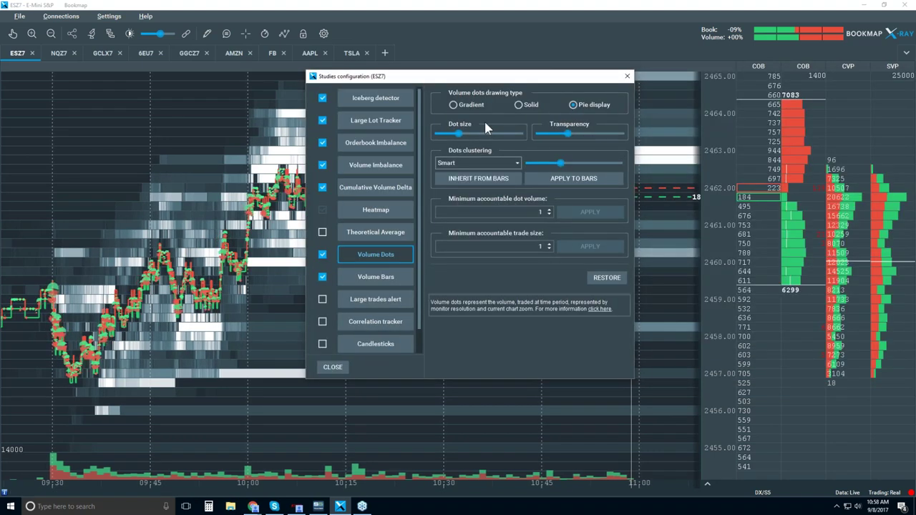
drag(481, 84, 458, 100)
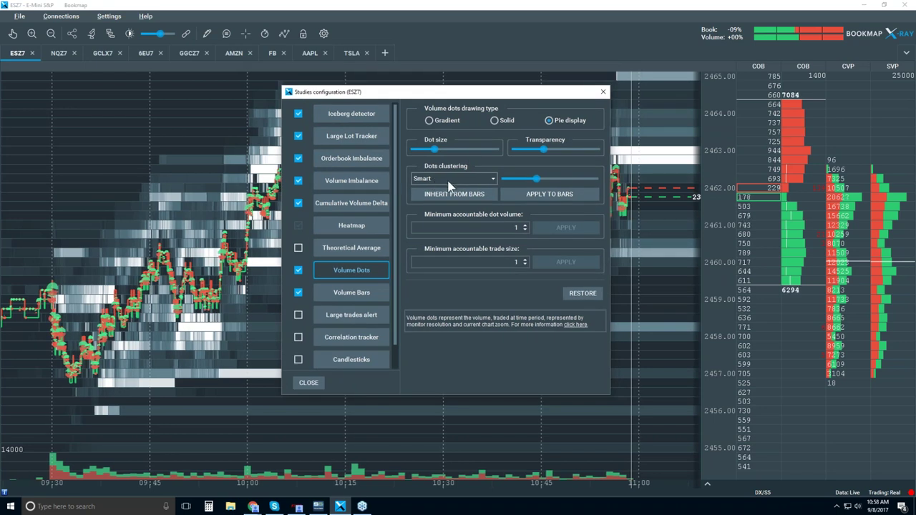
drag(487, 98, 329, 94)
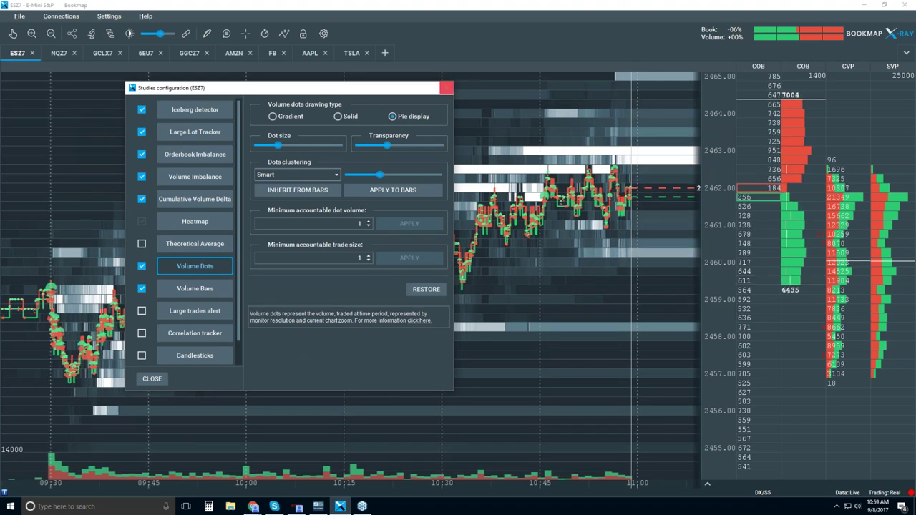
click(447, 88)
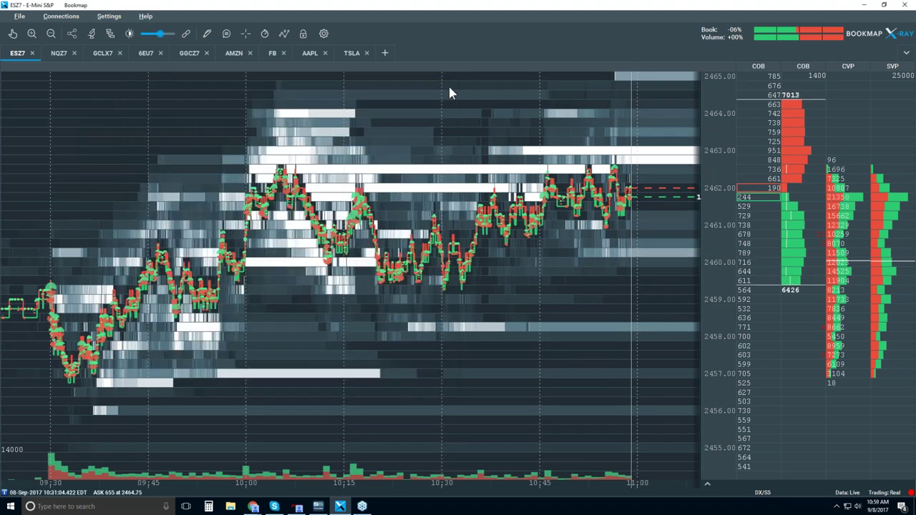
click(147, 16)
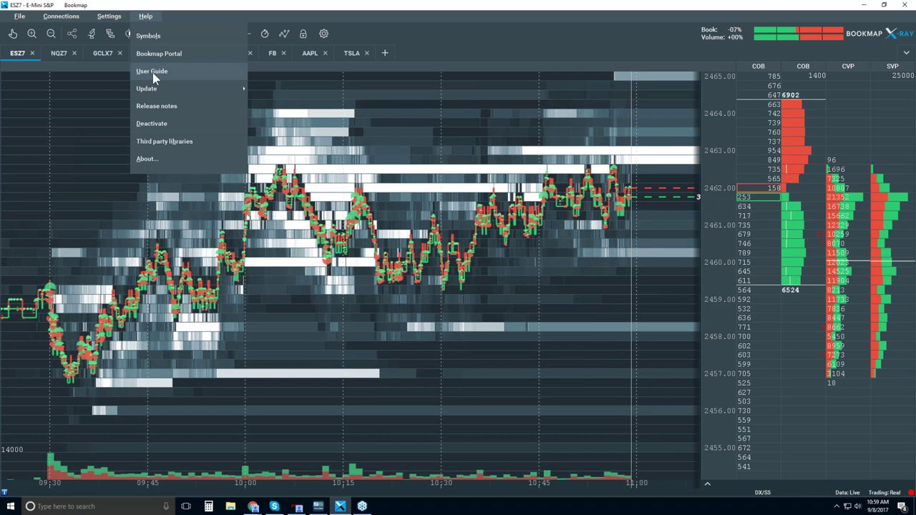
click(171, 10)
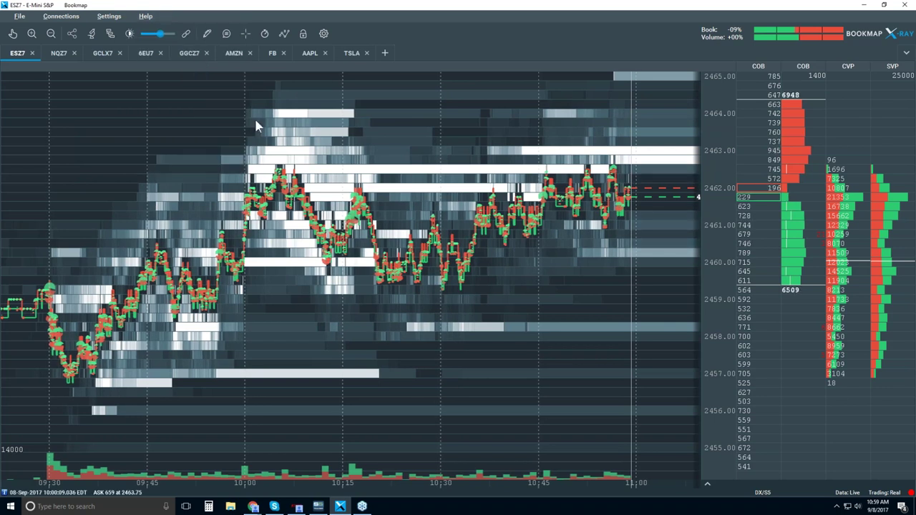